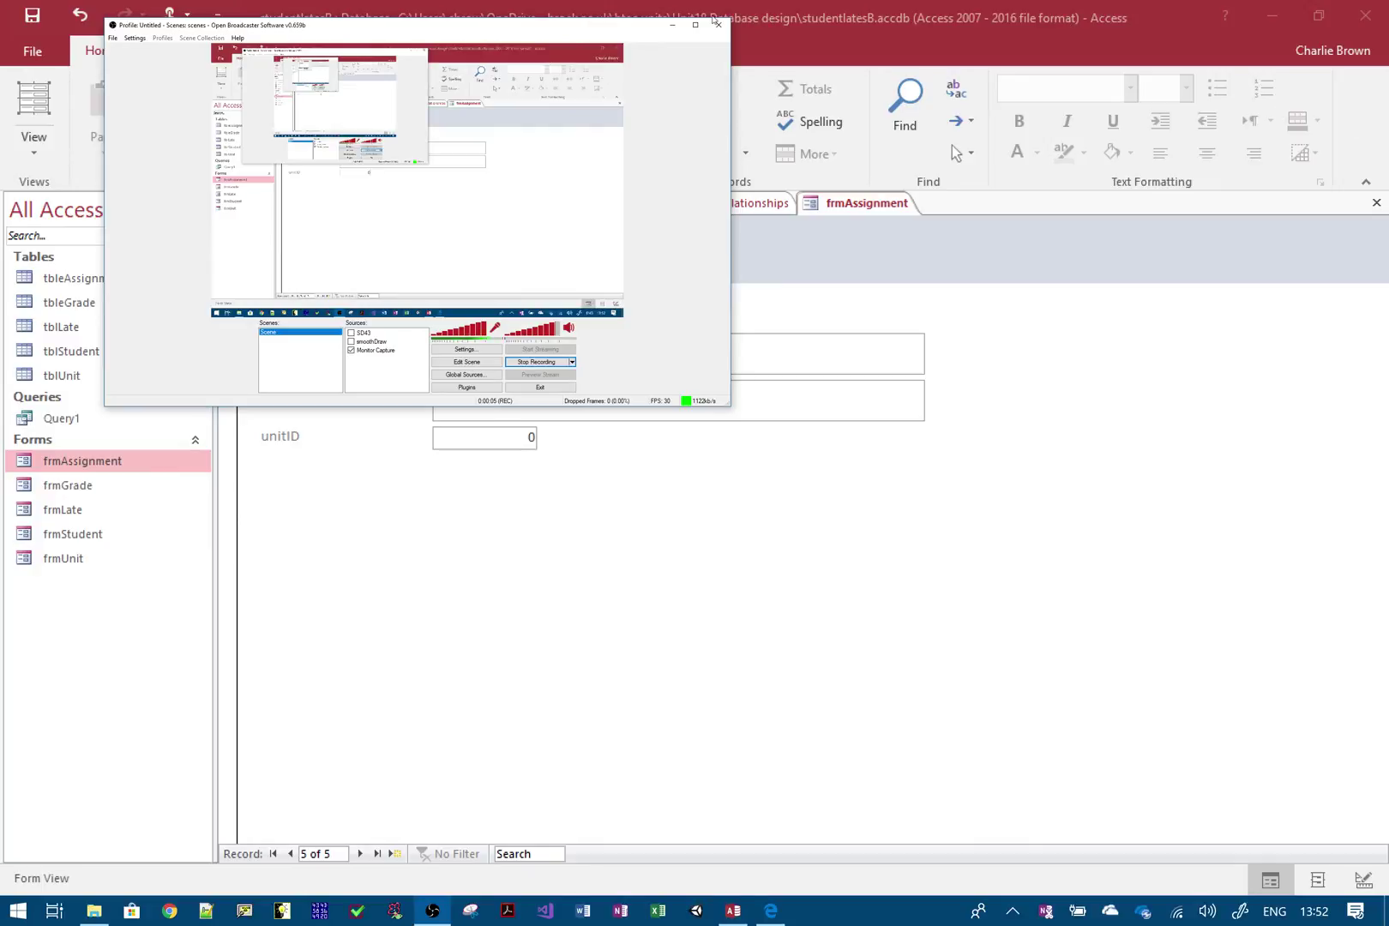
Step: Dismiss the missing tblUnit record error, discard the unsaved assignment record and head back to Design View
left_click(672, 25)
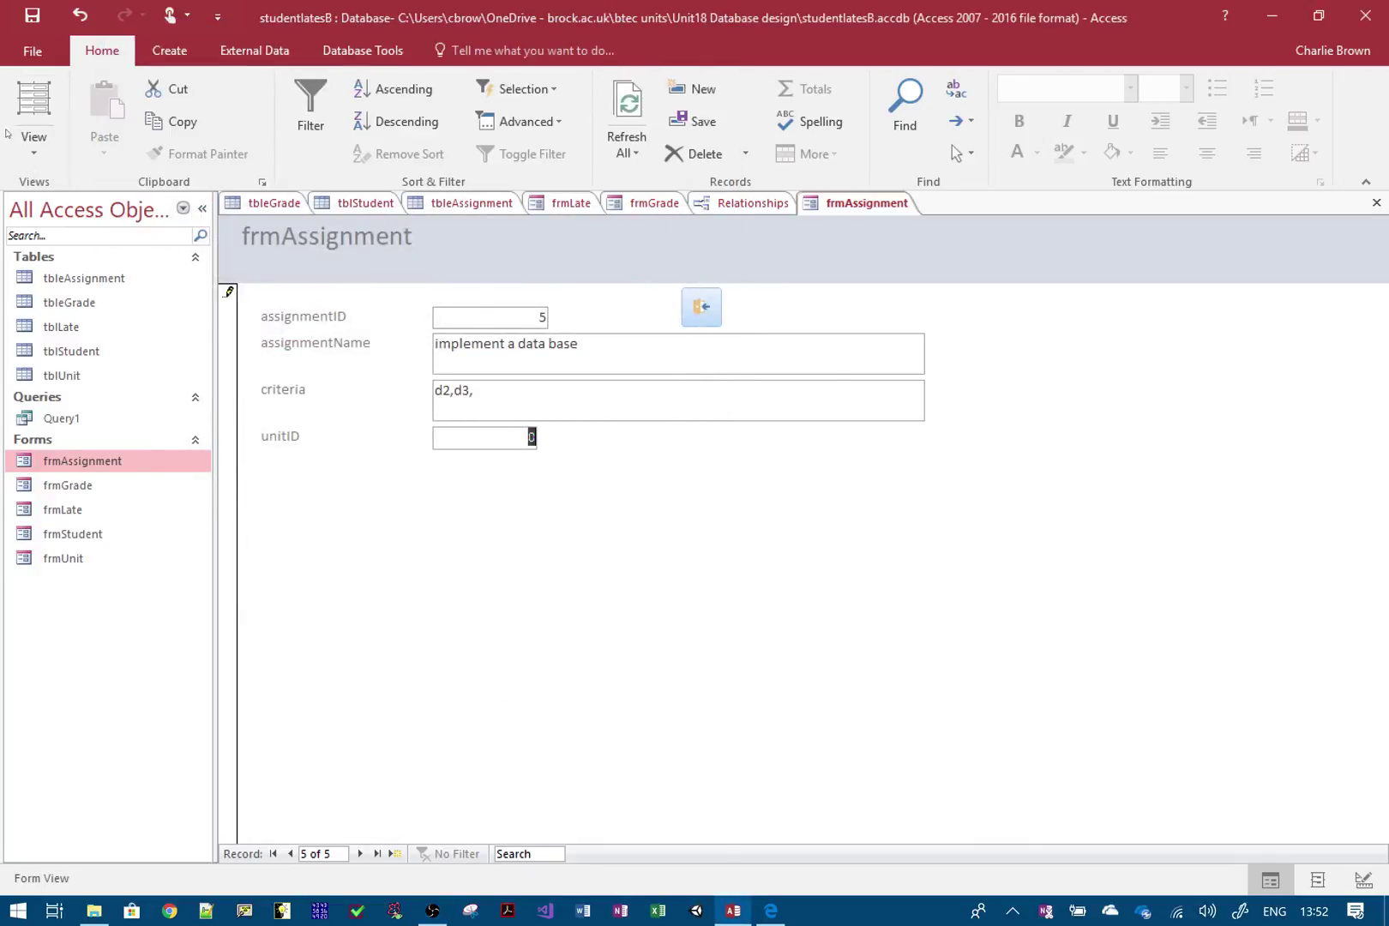
left_click(36, 144)
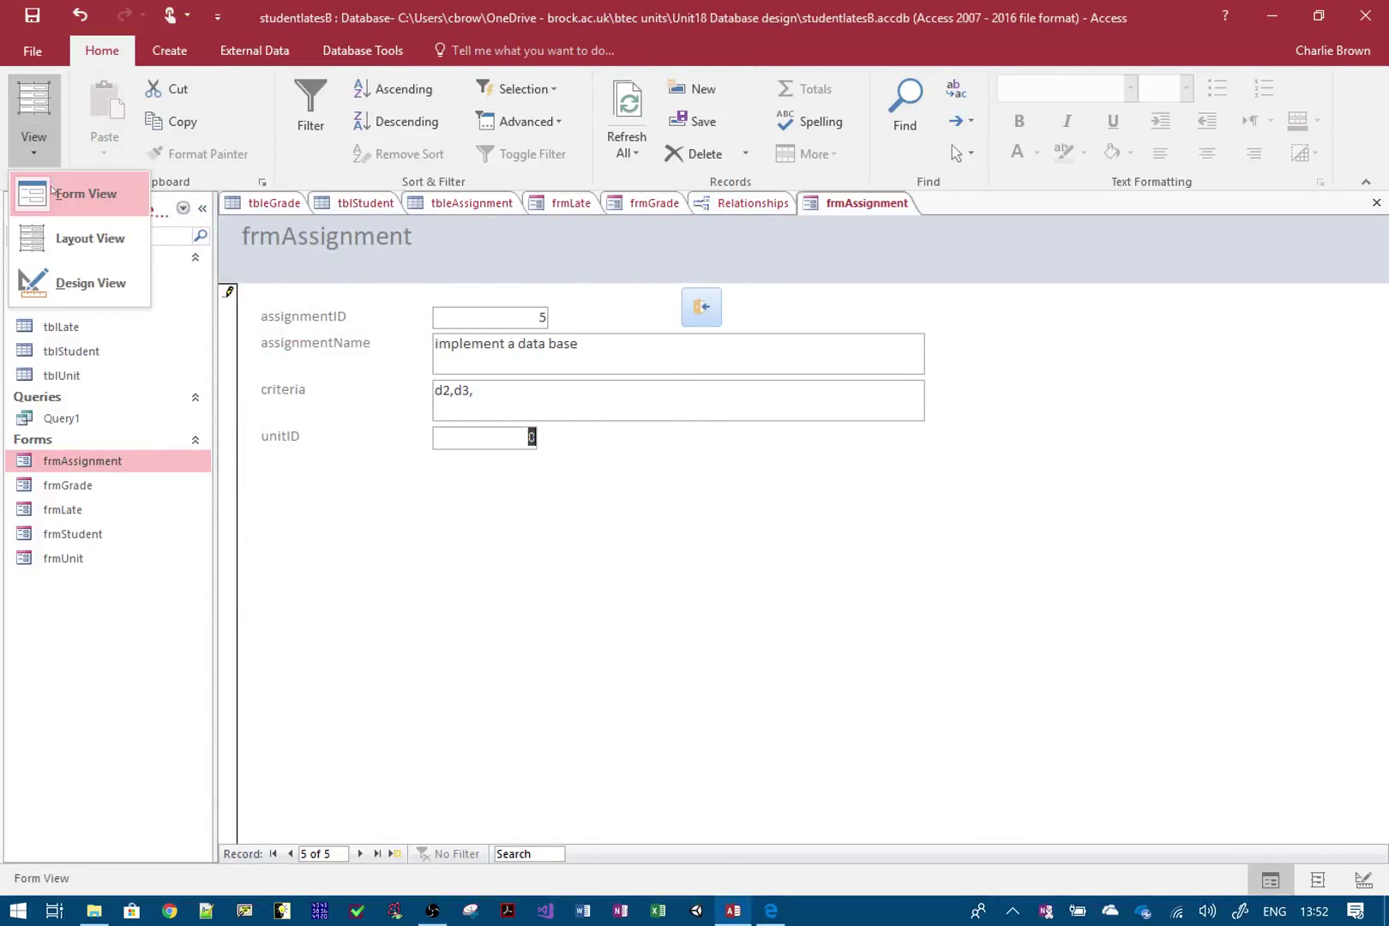
left_click(62, 288)
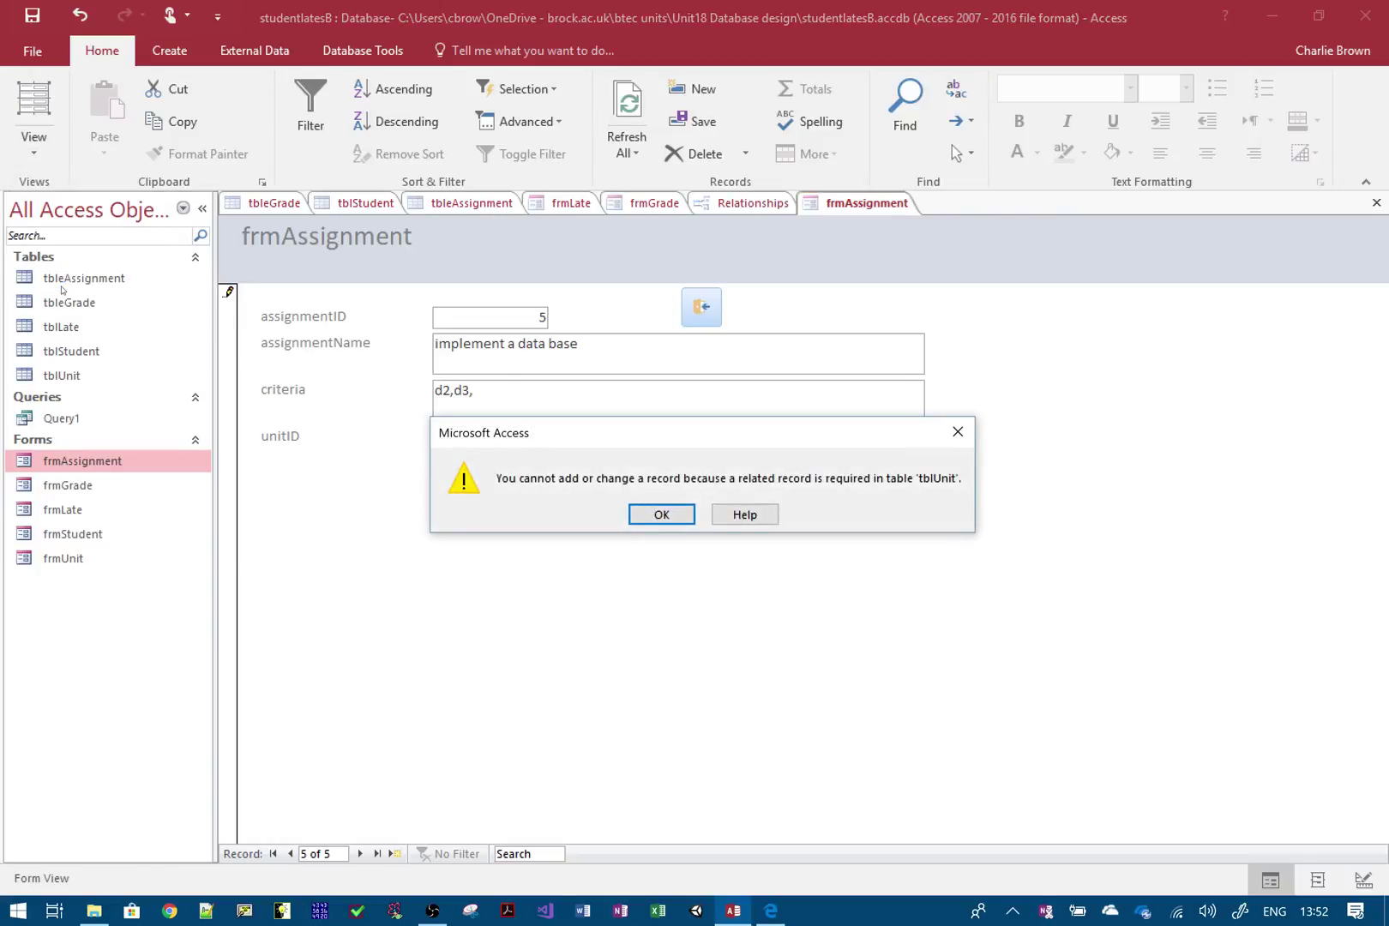
left_click(663, 516)
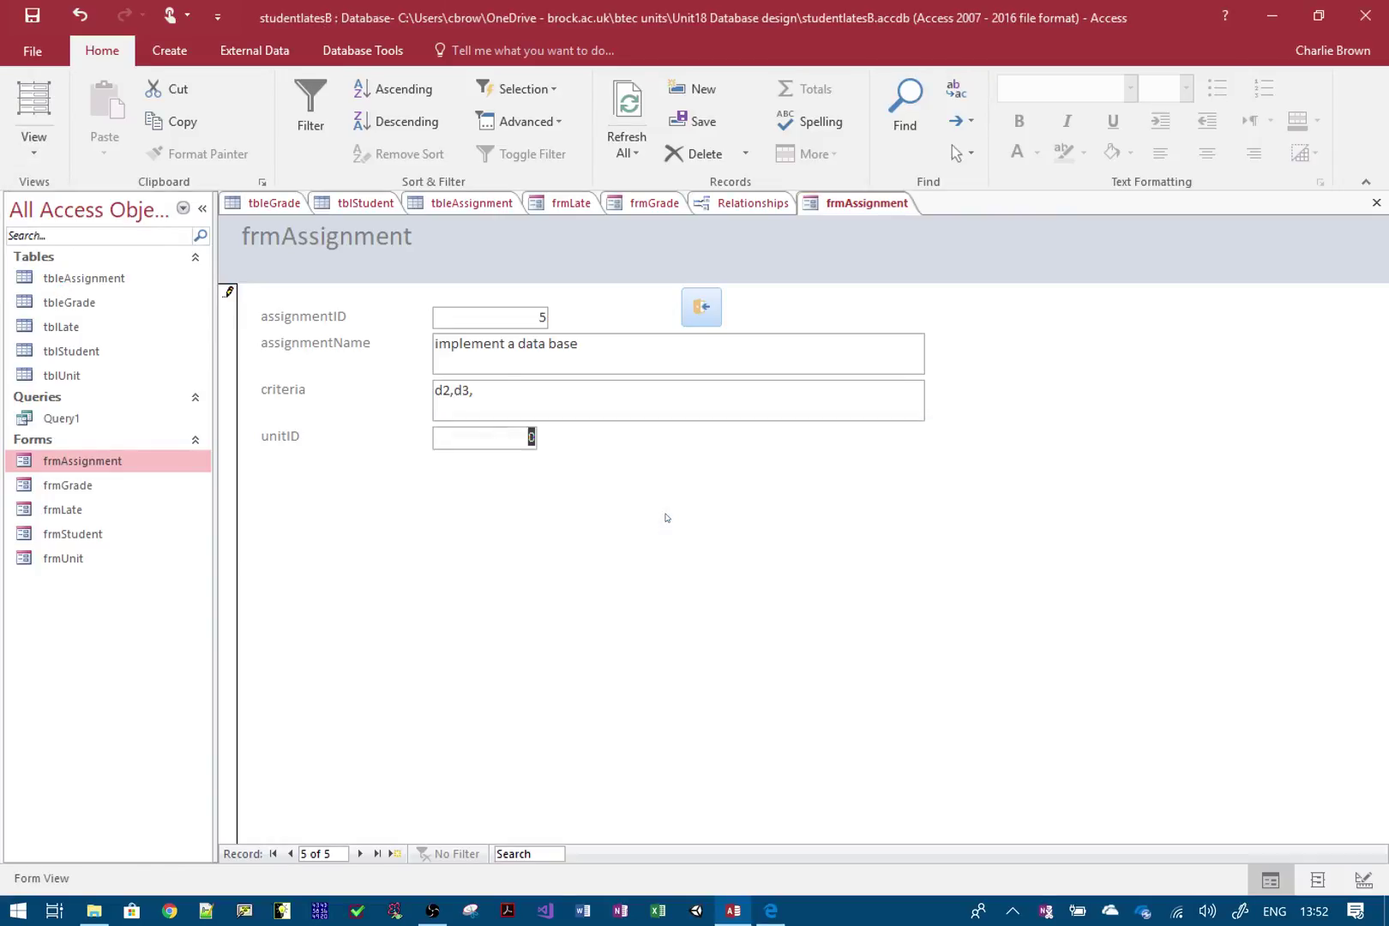
key("Escape")
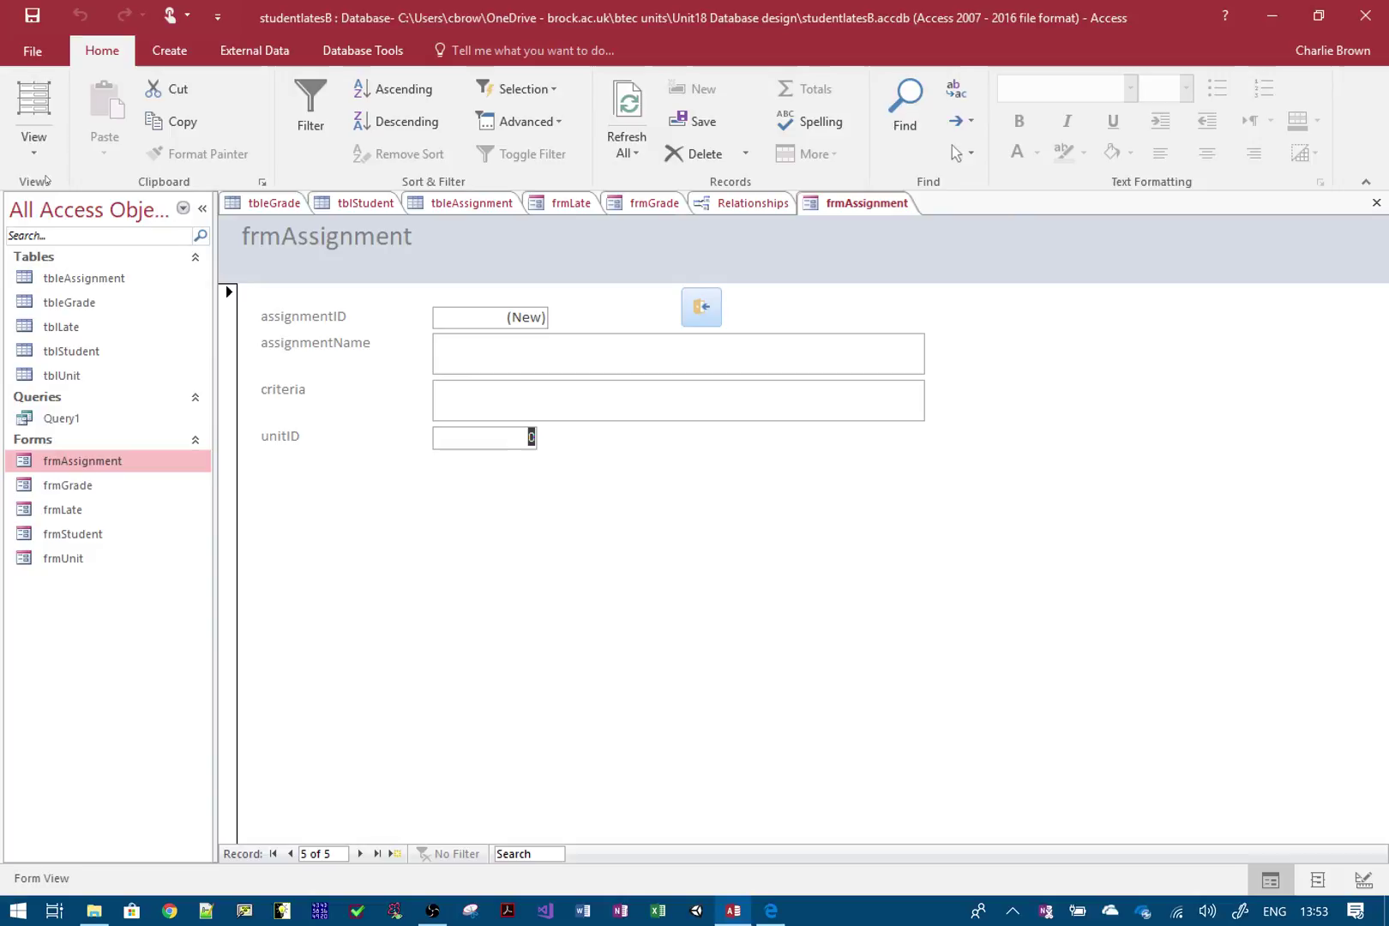
left_click(34, 141)
Step: In Design View, enlarge the Detail section and place a new combo box below unitID
left_click(62, 279)
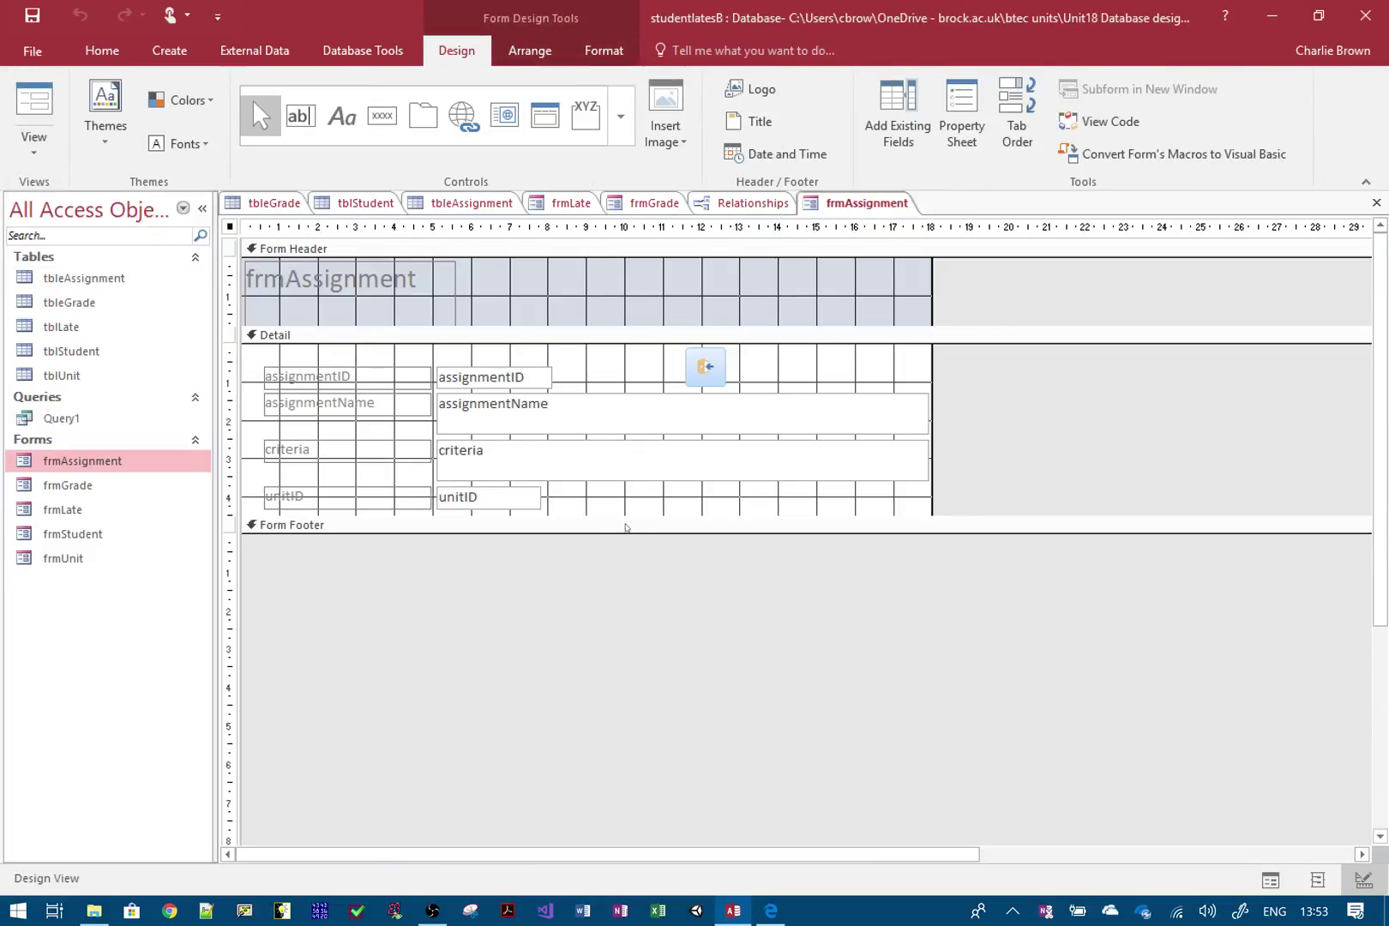
left_click_drag(626, 515, 628, 580)
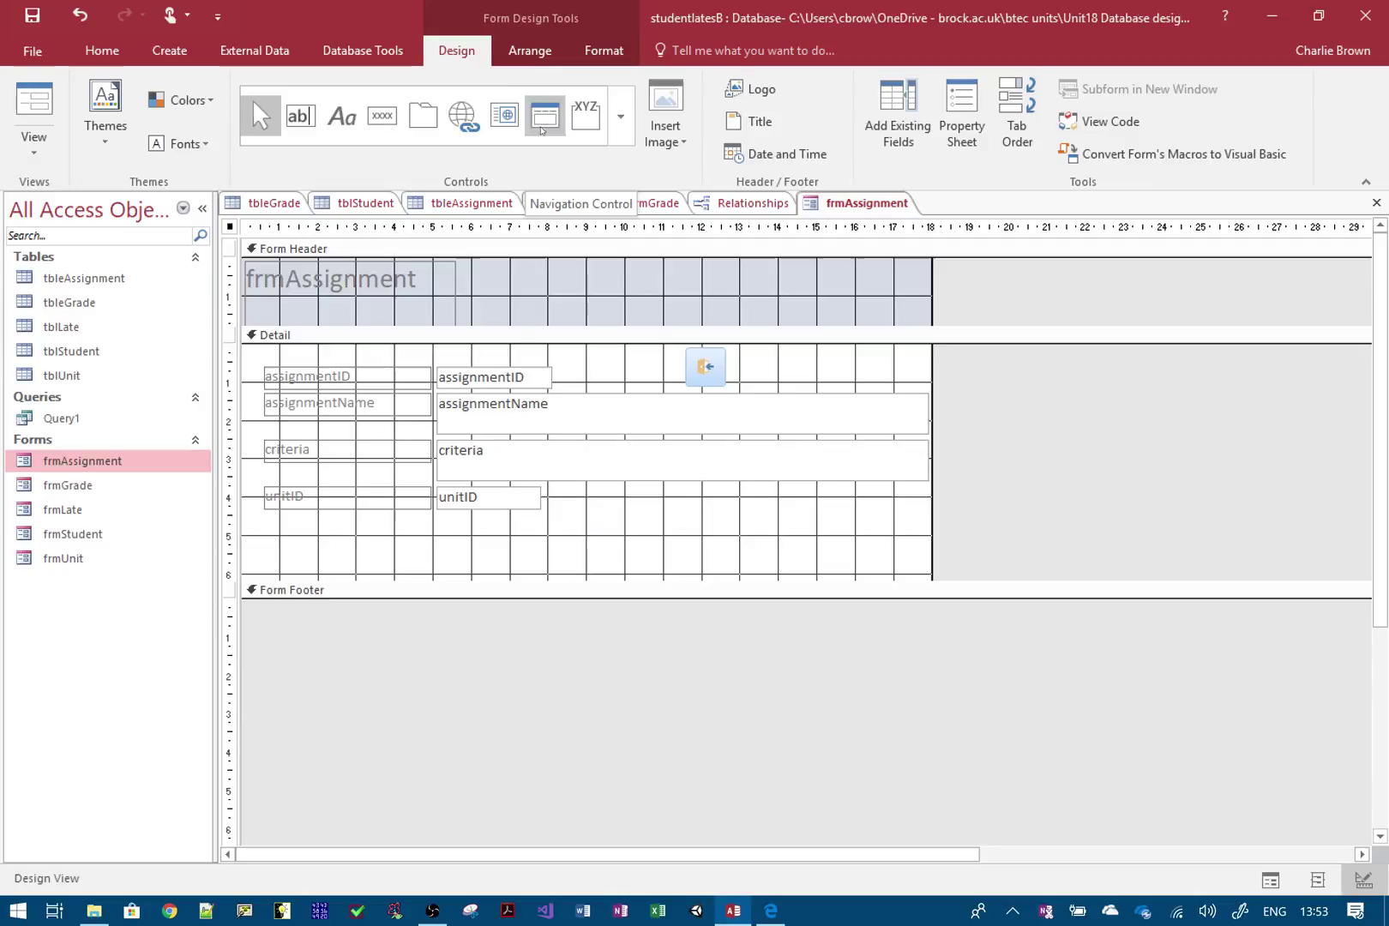
left_click(620, 116)
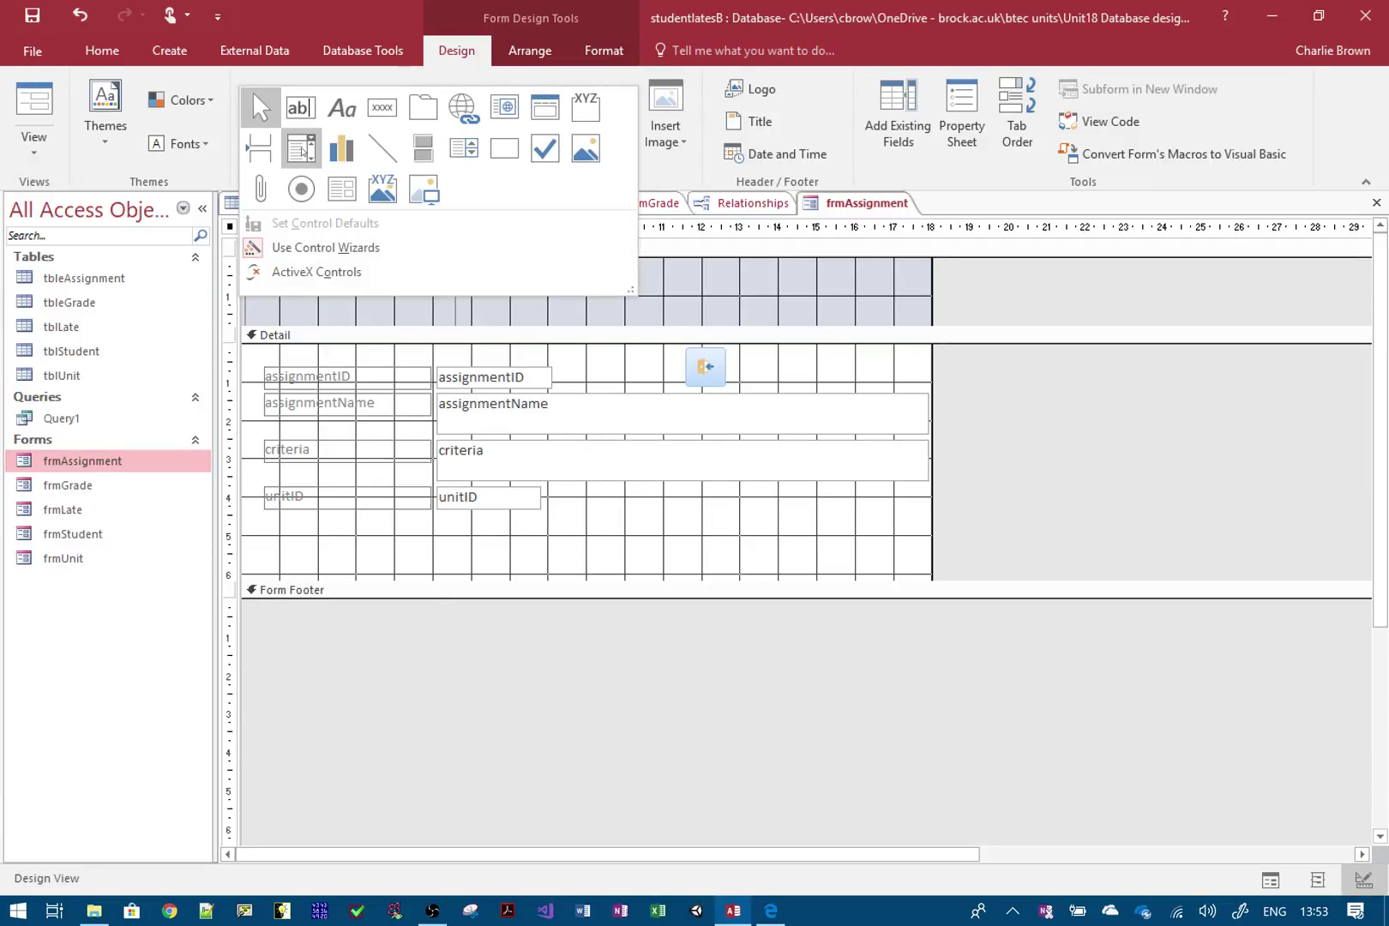
left_click(301, 152)
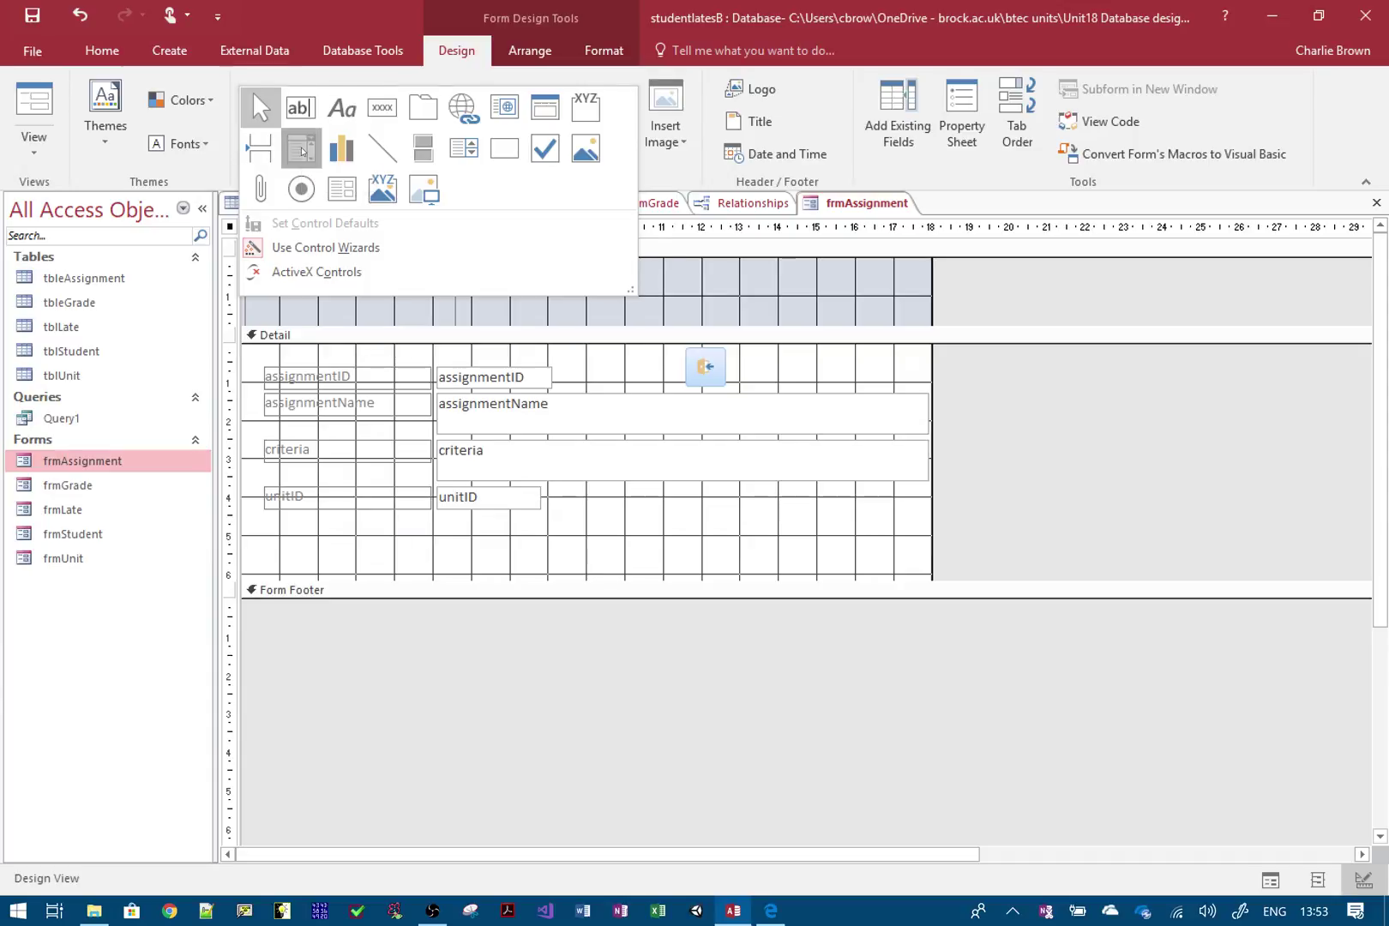
left_click(435, 533)
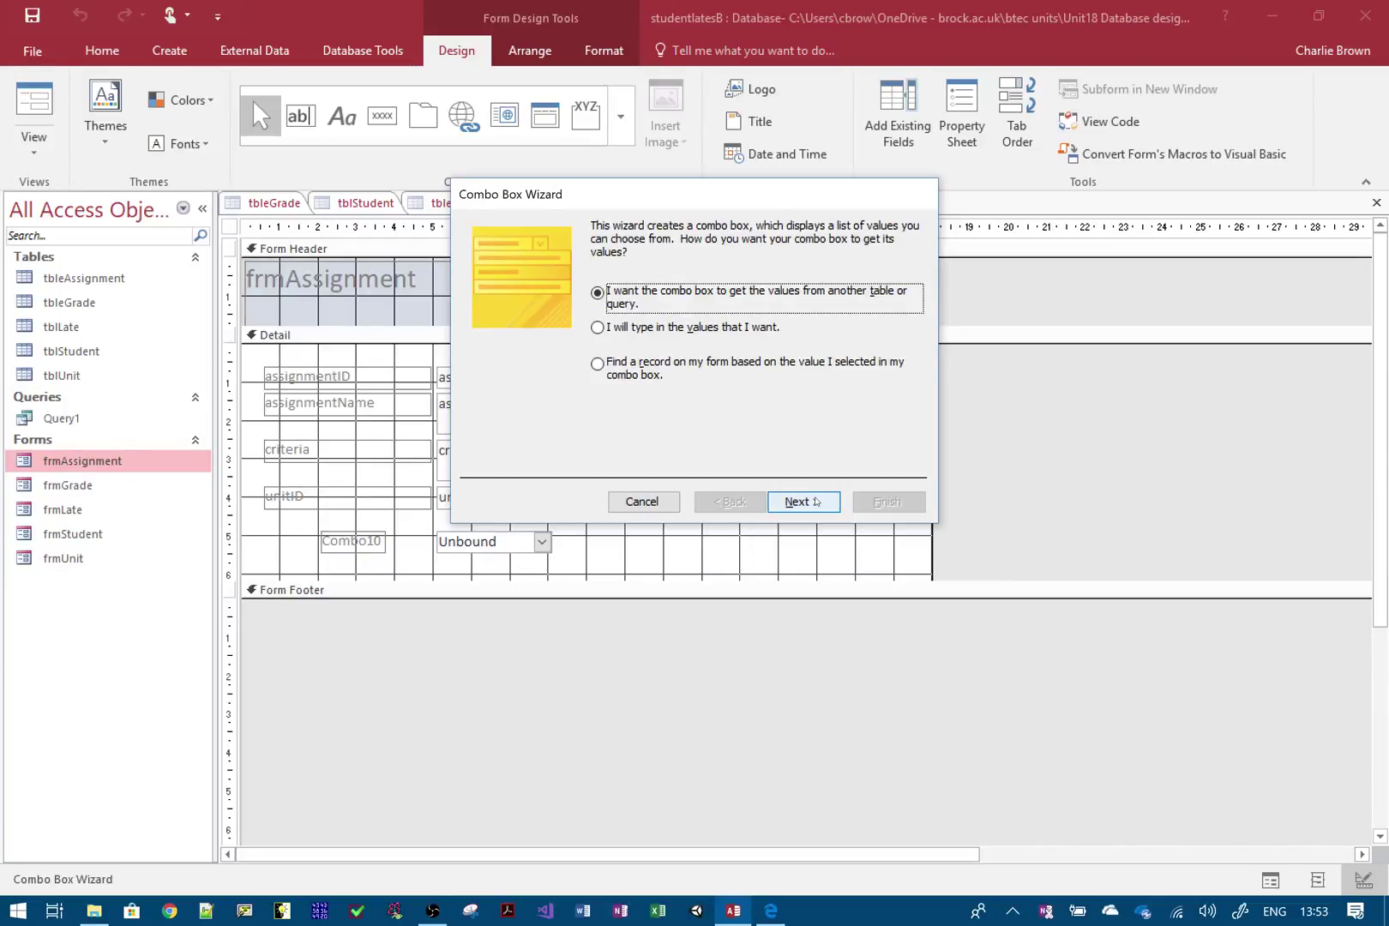
Step: Have the combo box look up tblUnit, showing both unitID and unitName
left_click(804, 501)
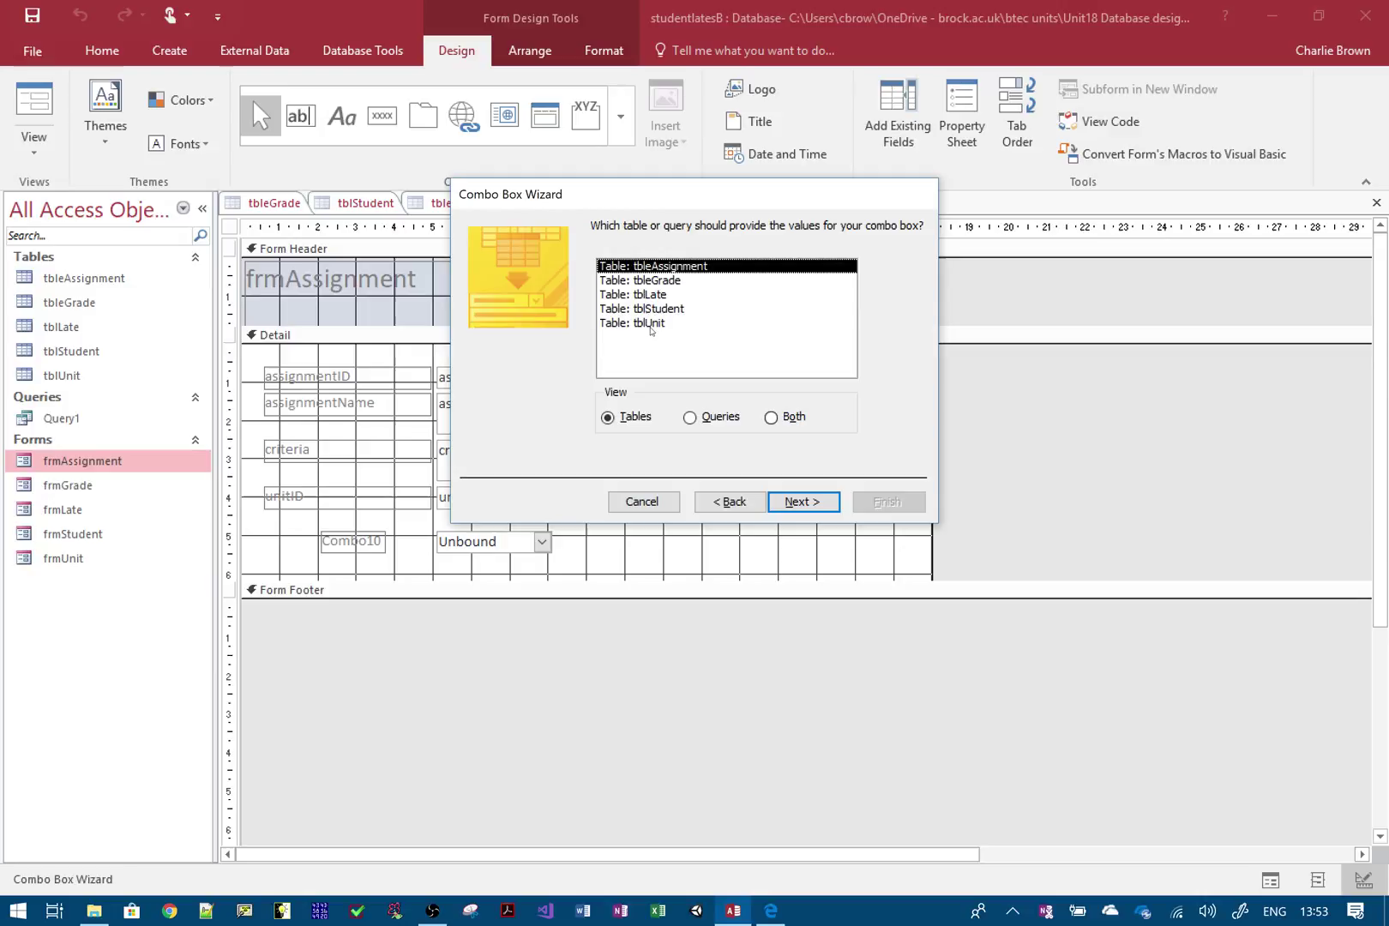
left_click(650, 324)
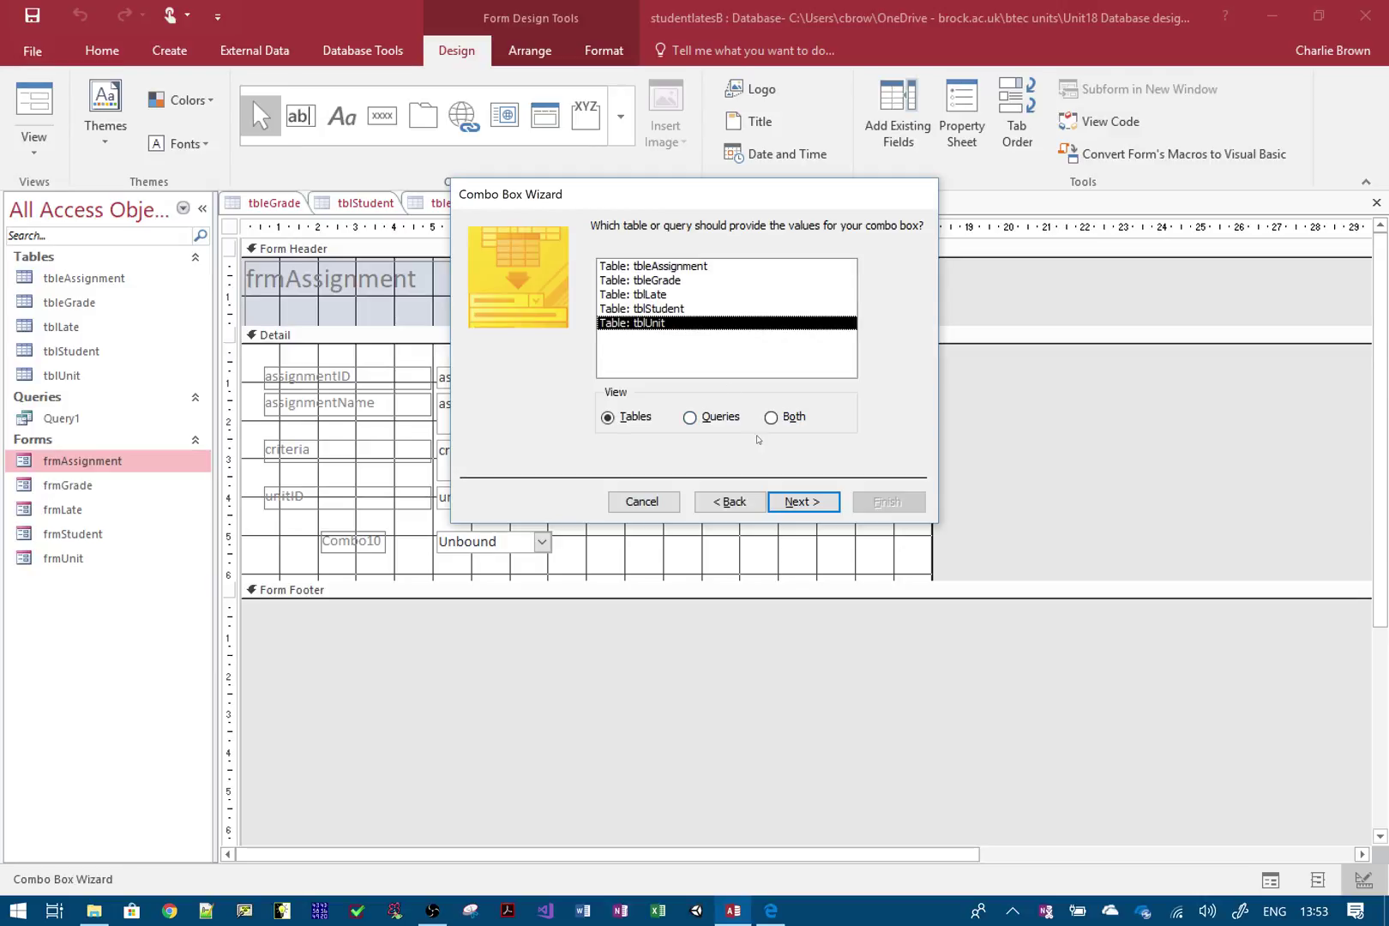
left_click(803, 503)
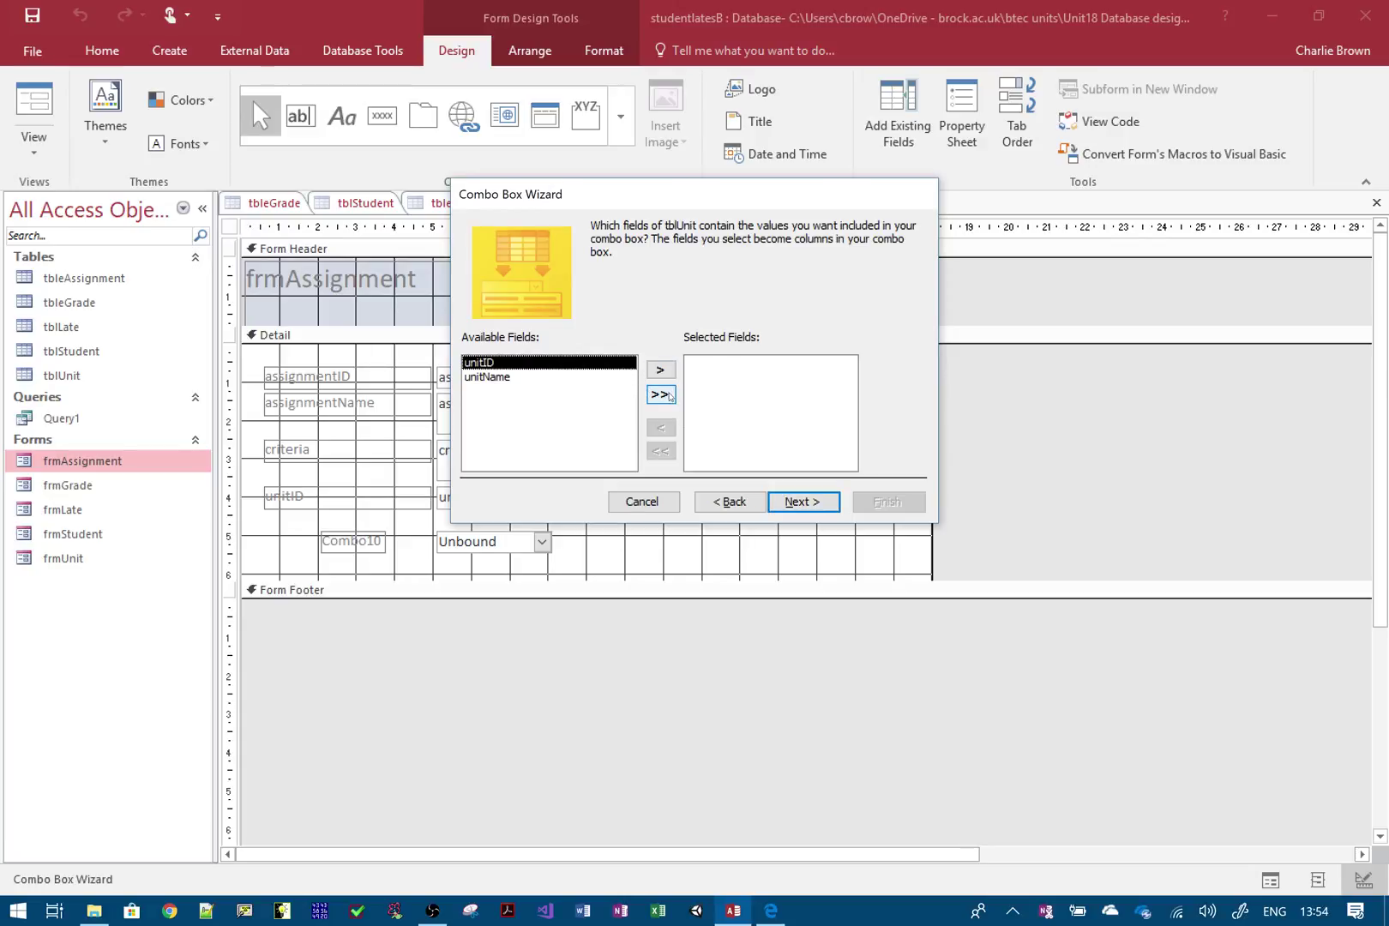
left_click(669, 395)
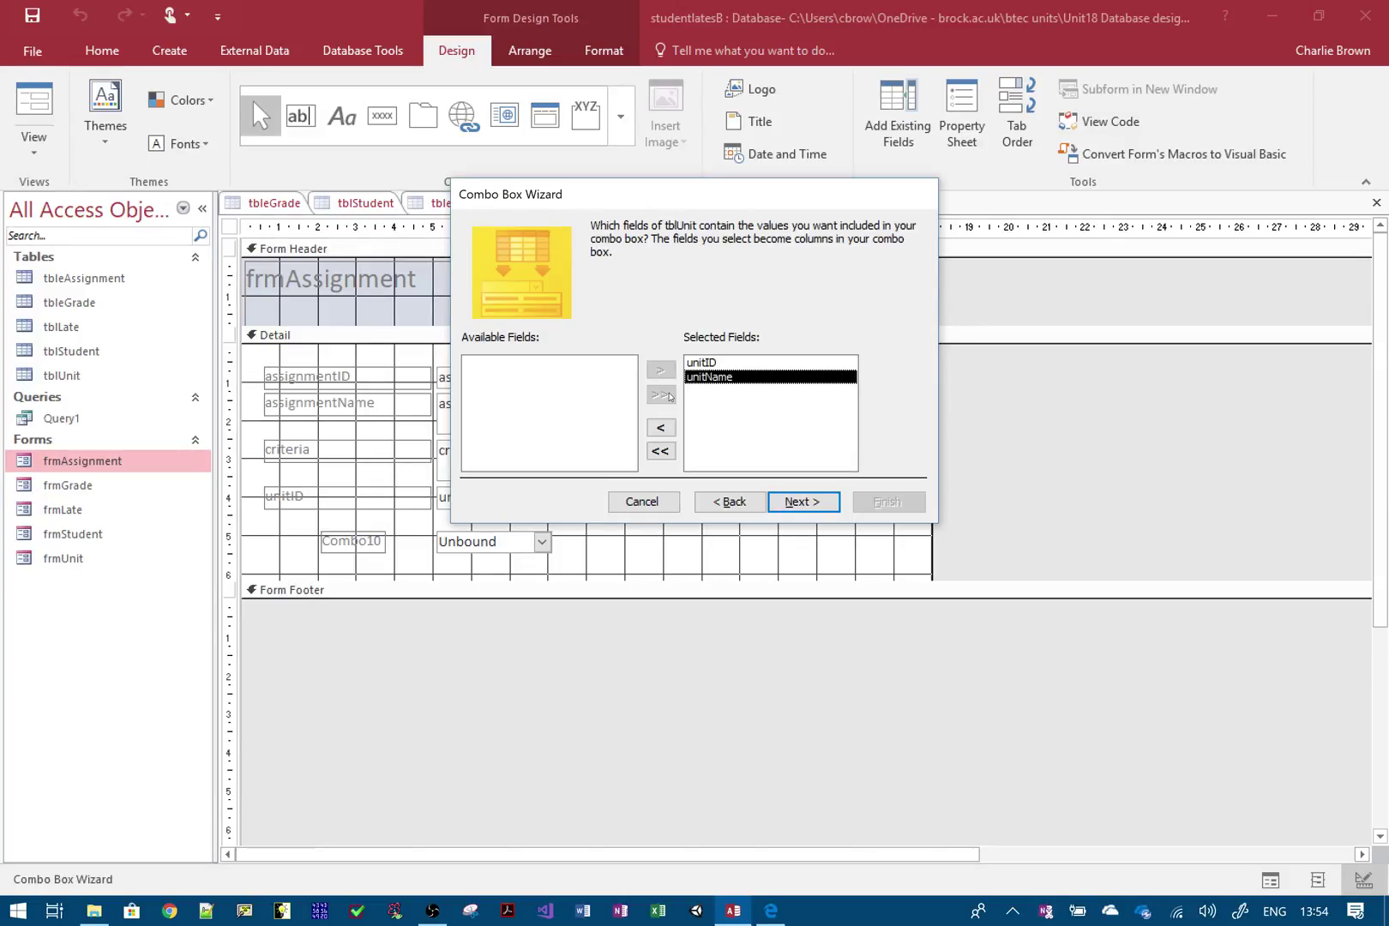
left_click(790, 506)
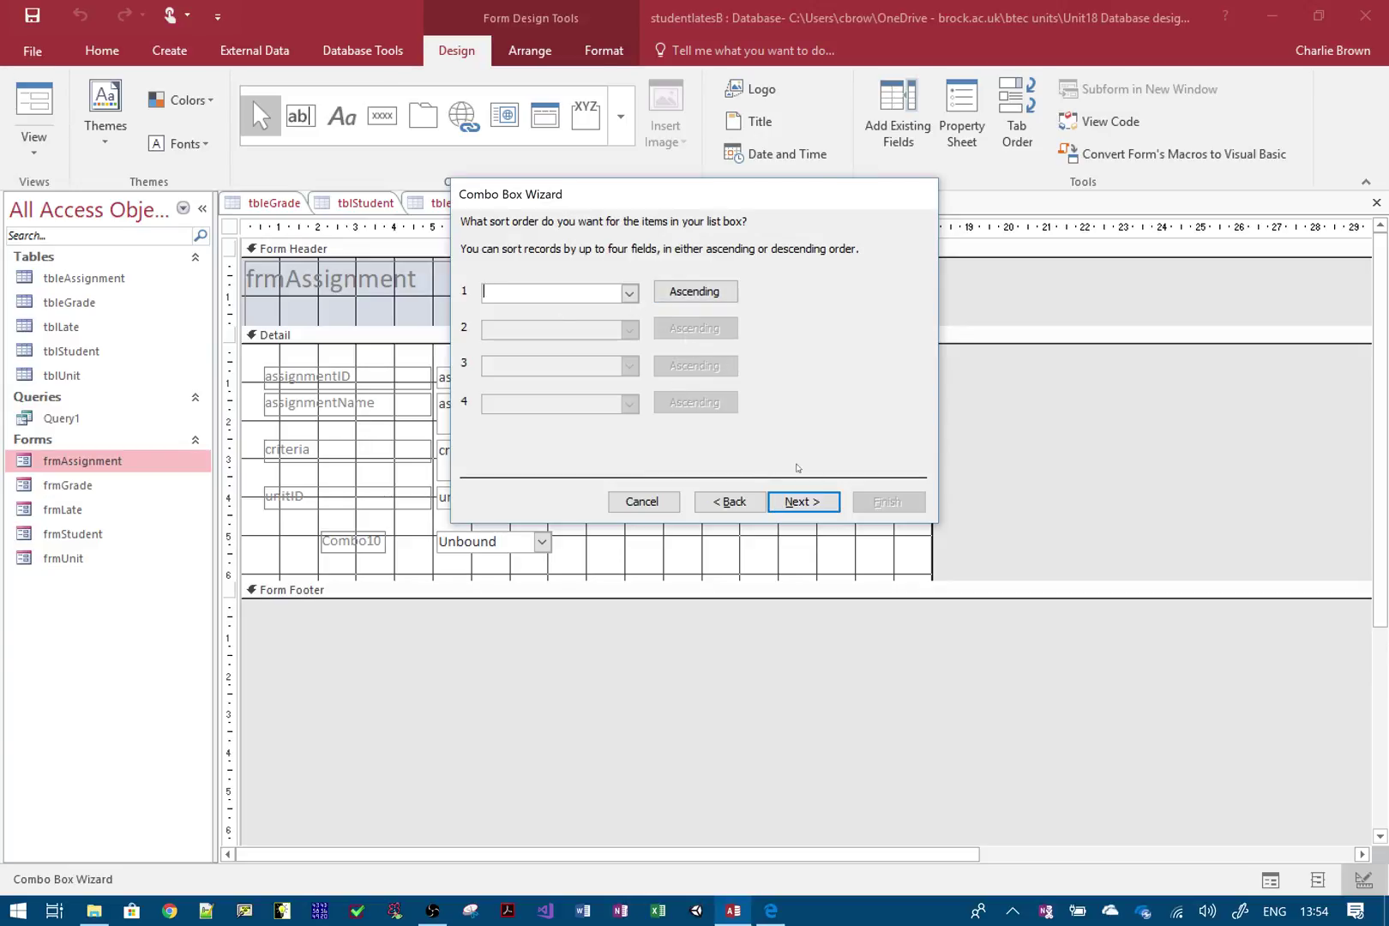
Step: Skip sorting, keep the default column widths and store the chosen value in unitID
left_click(810, 502)
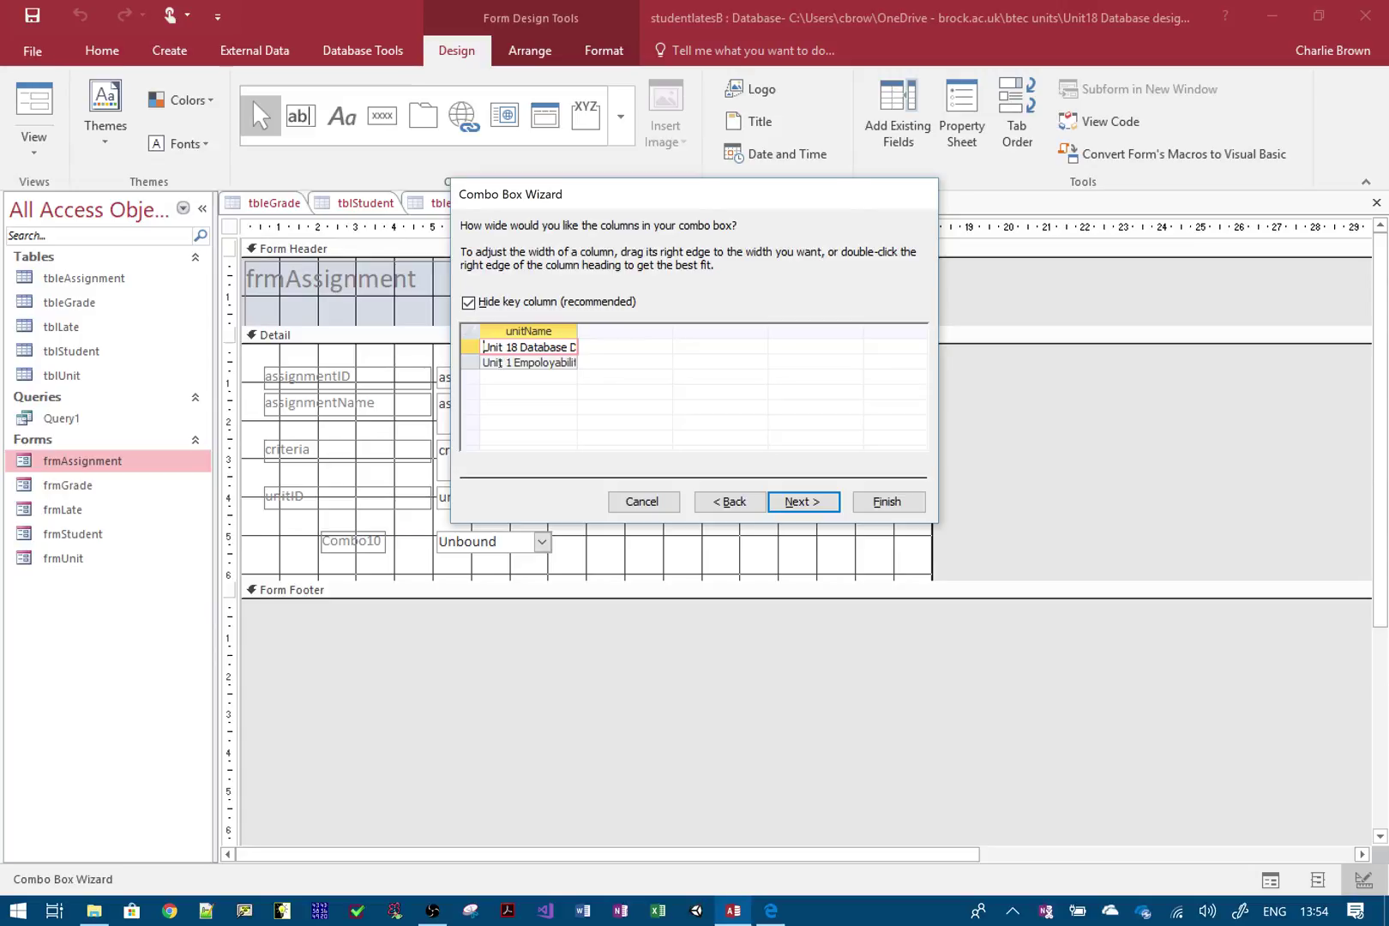
left_click(797, 503)
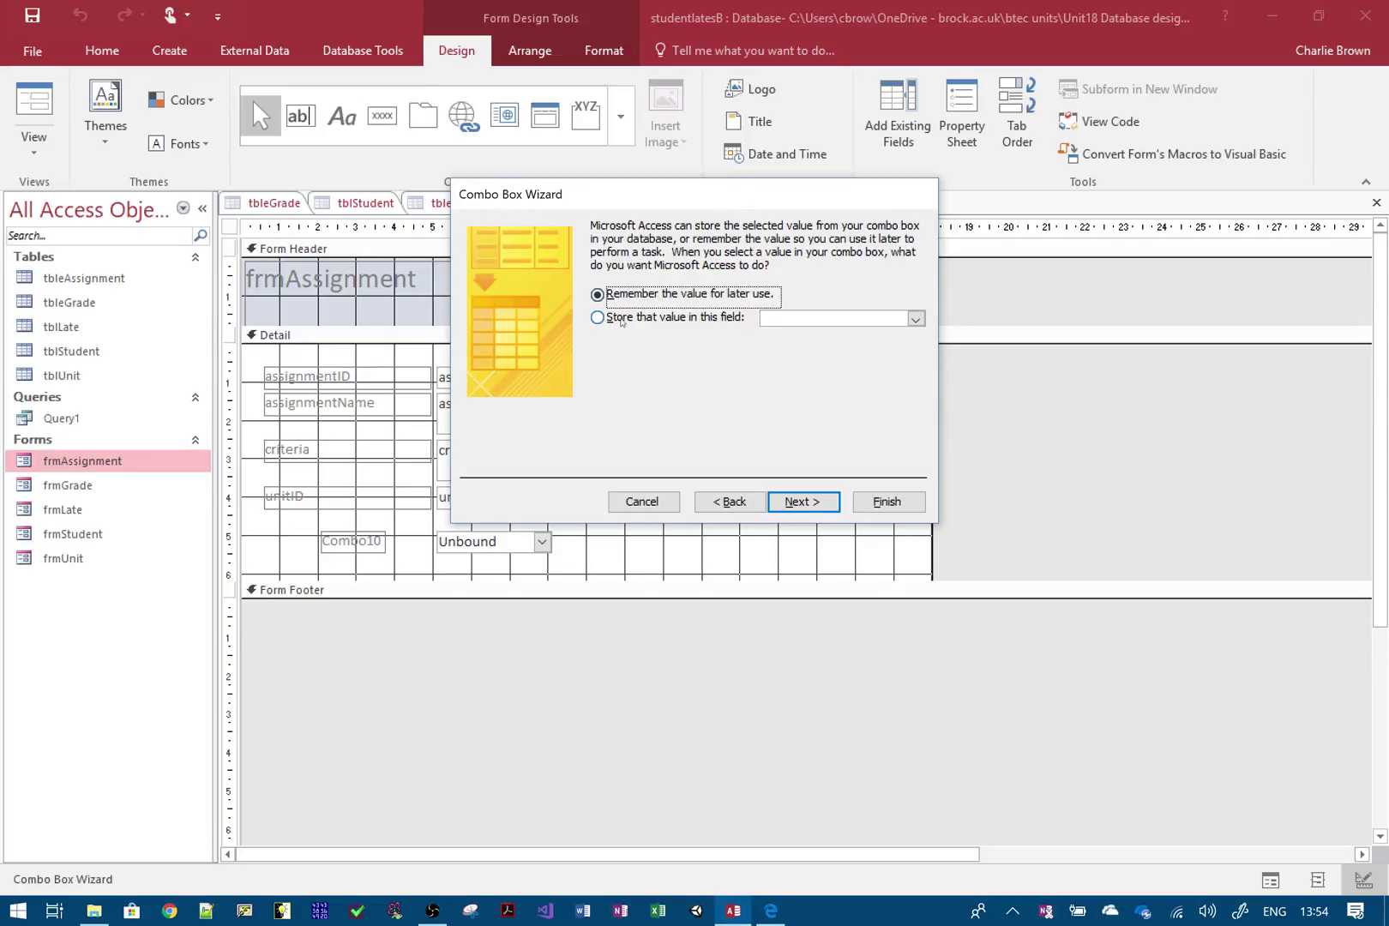
left_click(622, 321)
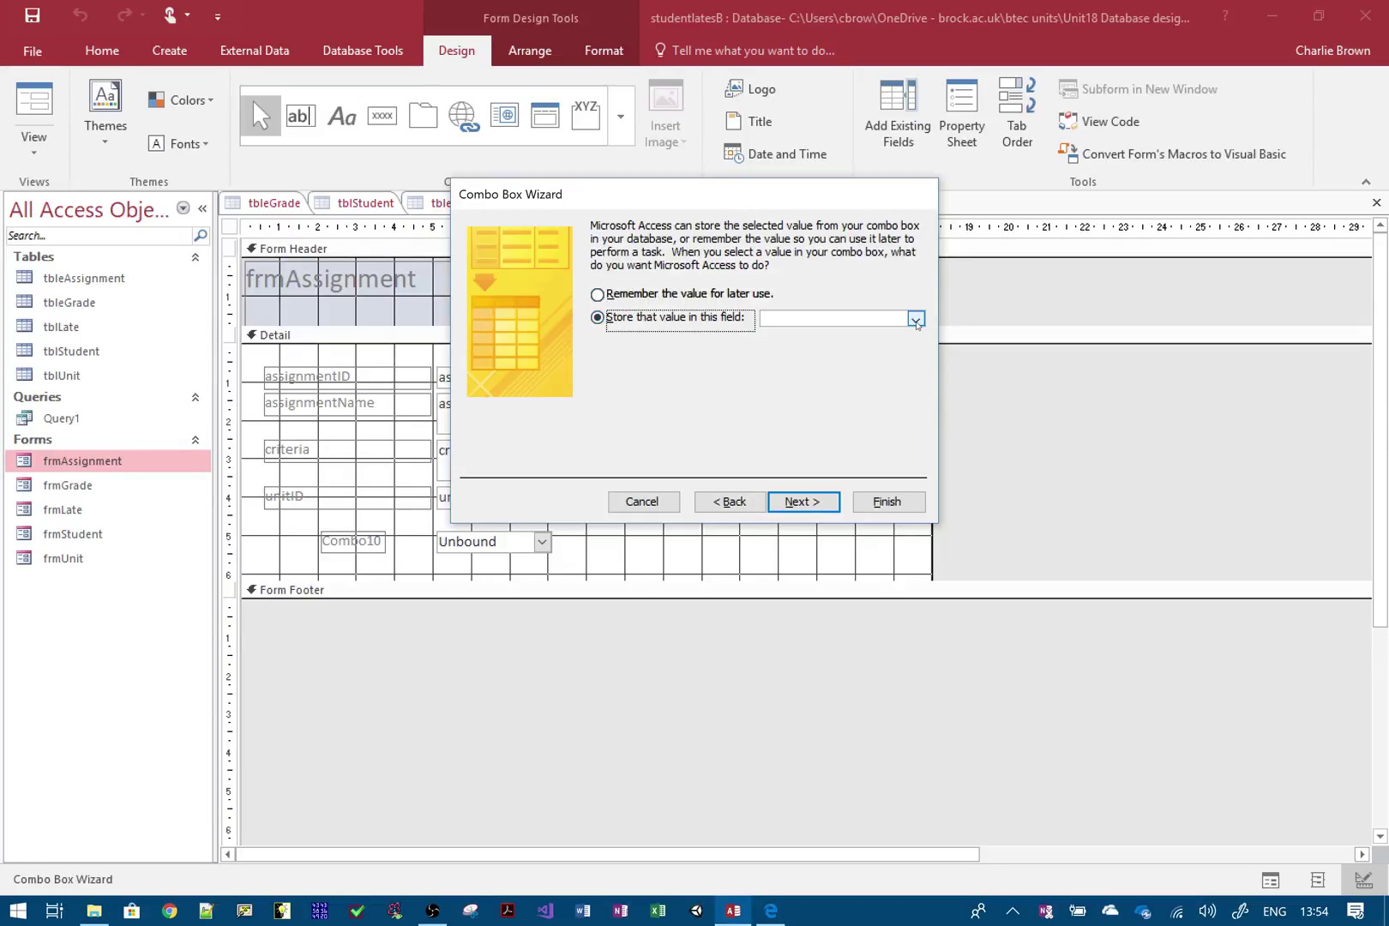
left_click(915, 319)
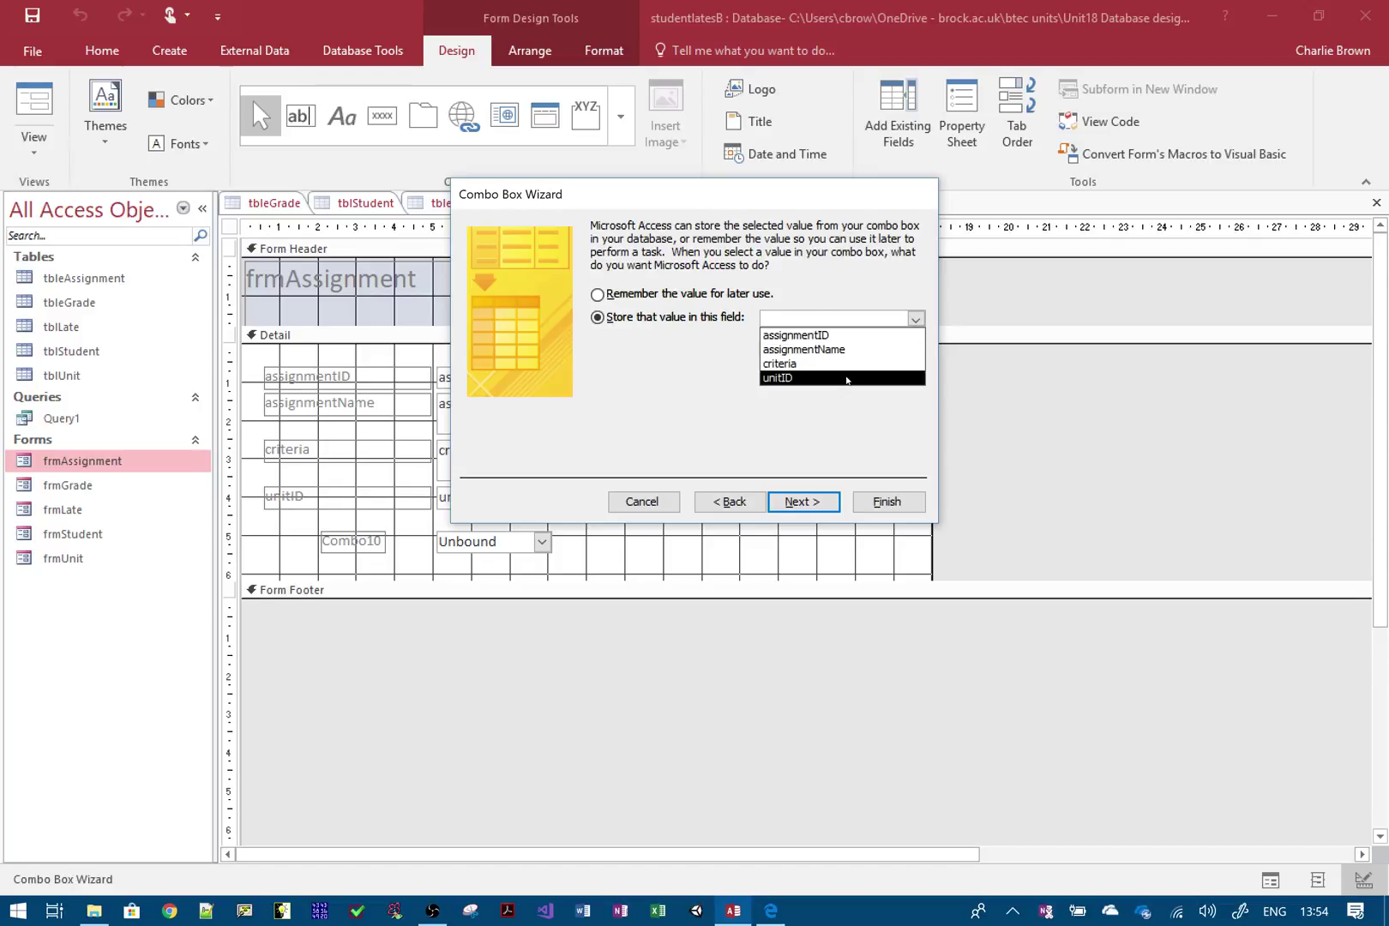
left_click(846, 378)
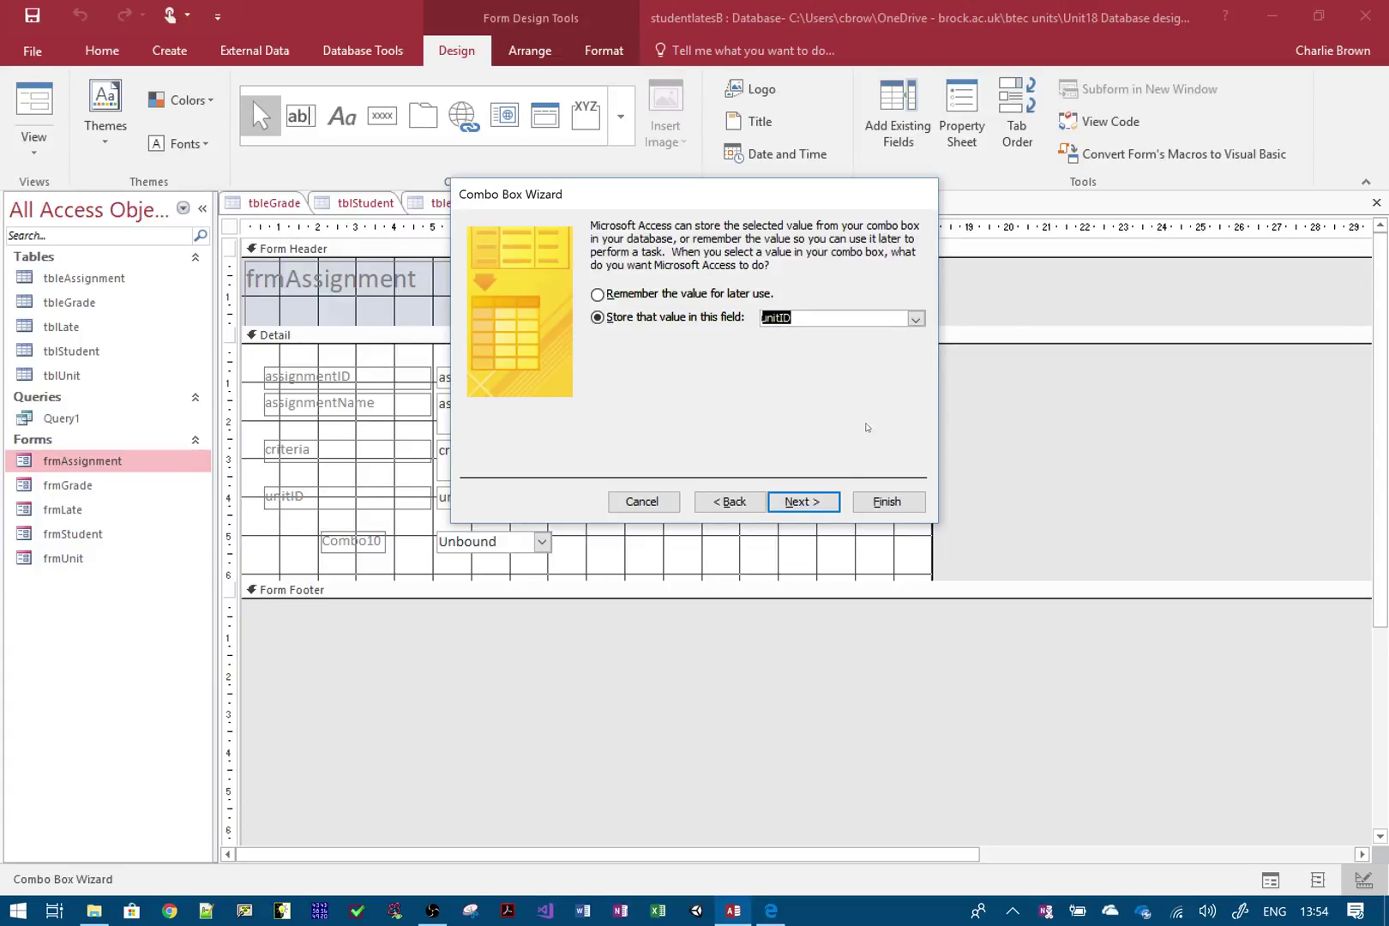
Step: Label the combo box 'cmbUnitID' and finish the wizard
left_click(803, 501)
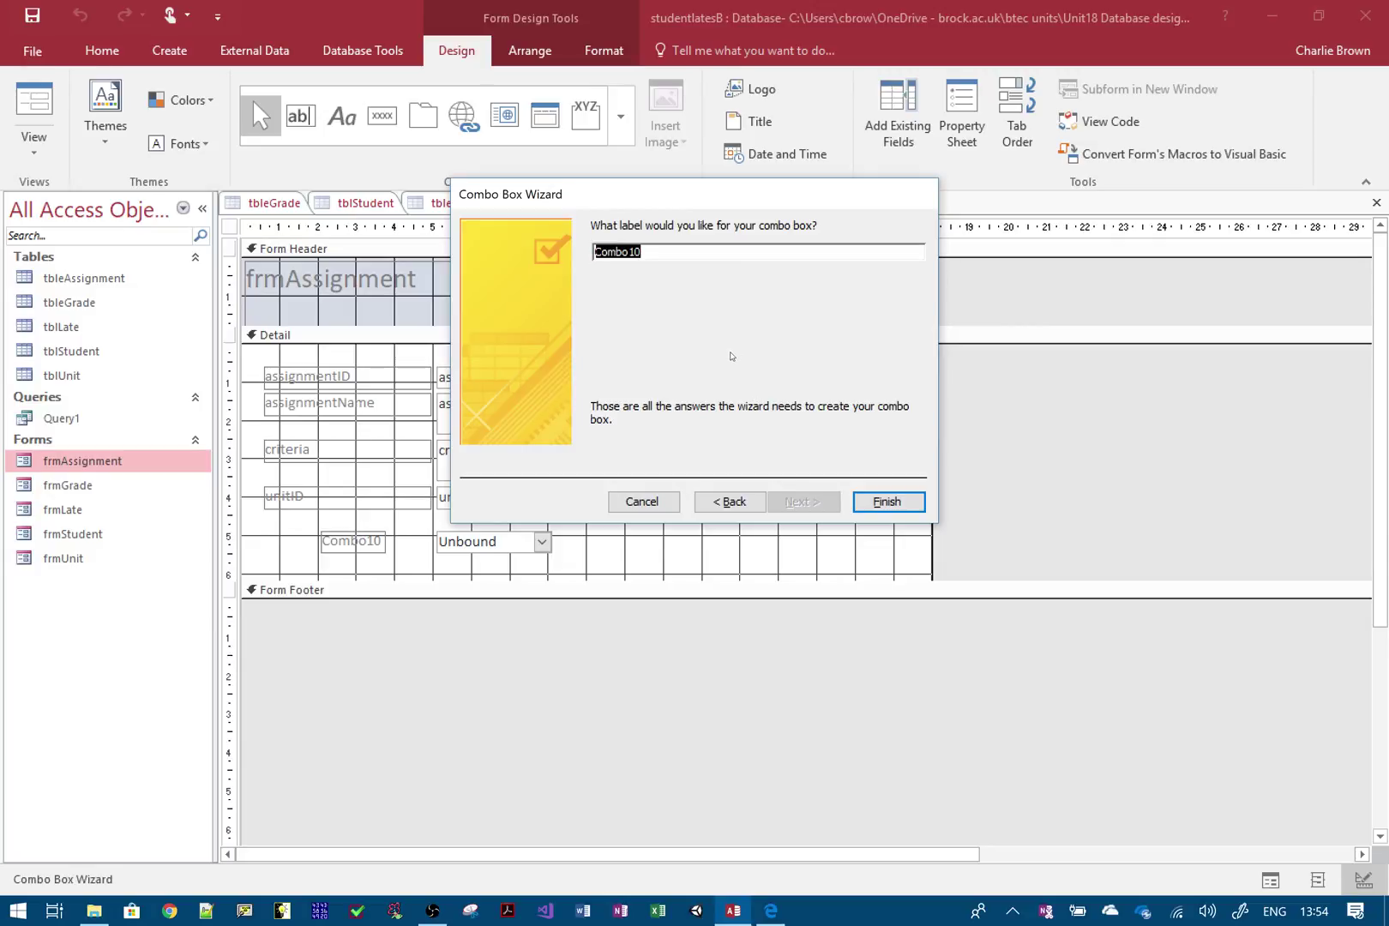
type("cmb")
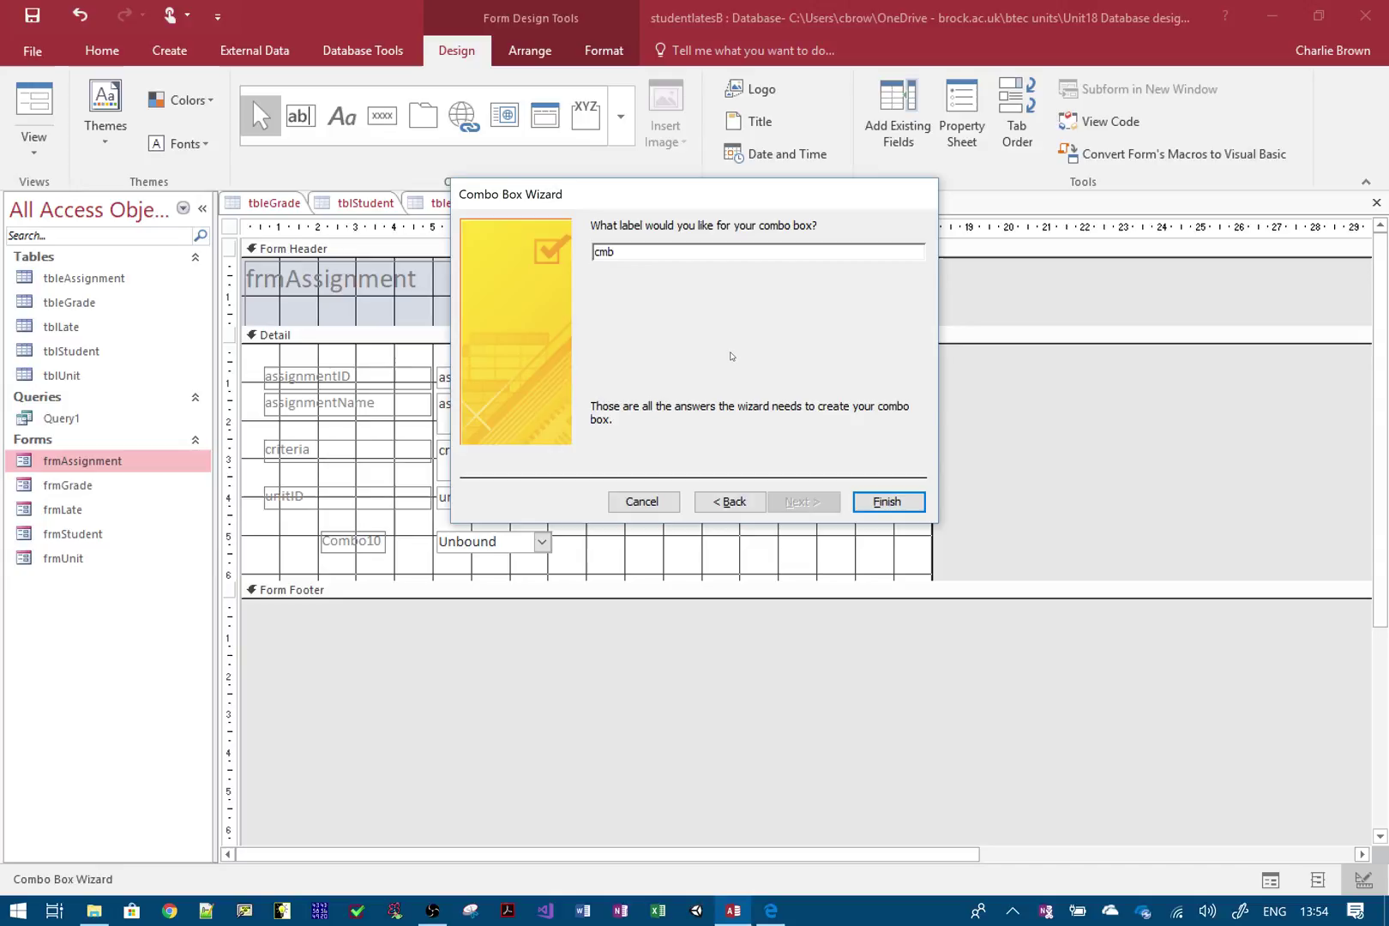
type("Unit")
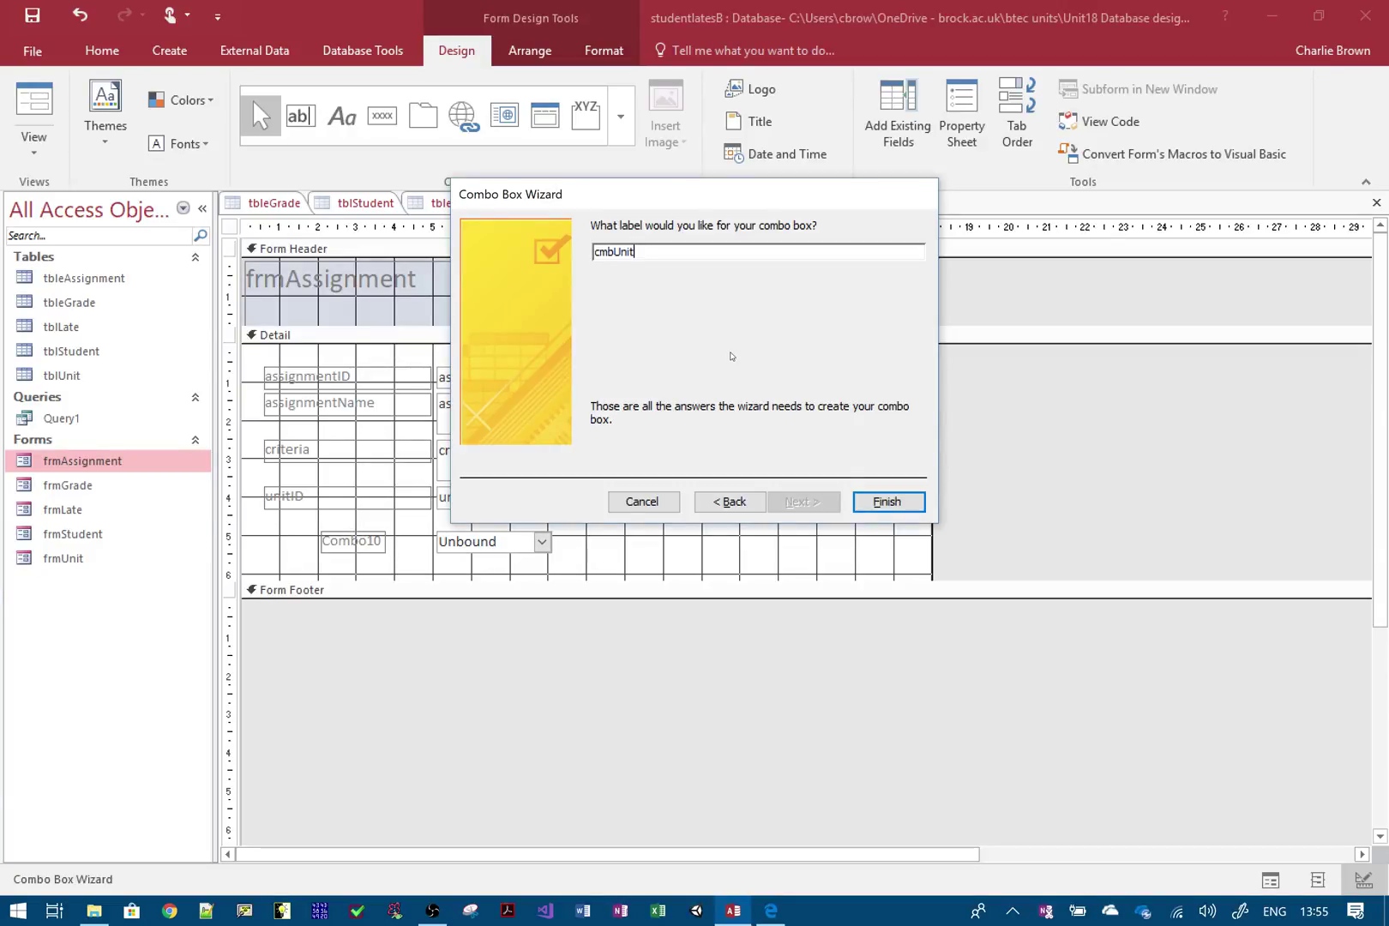
type("ID")
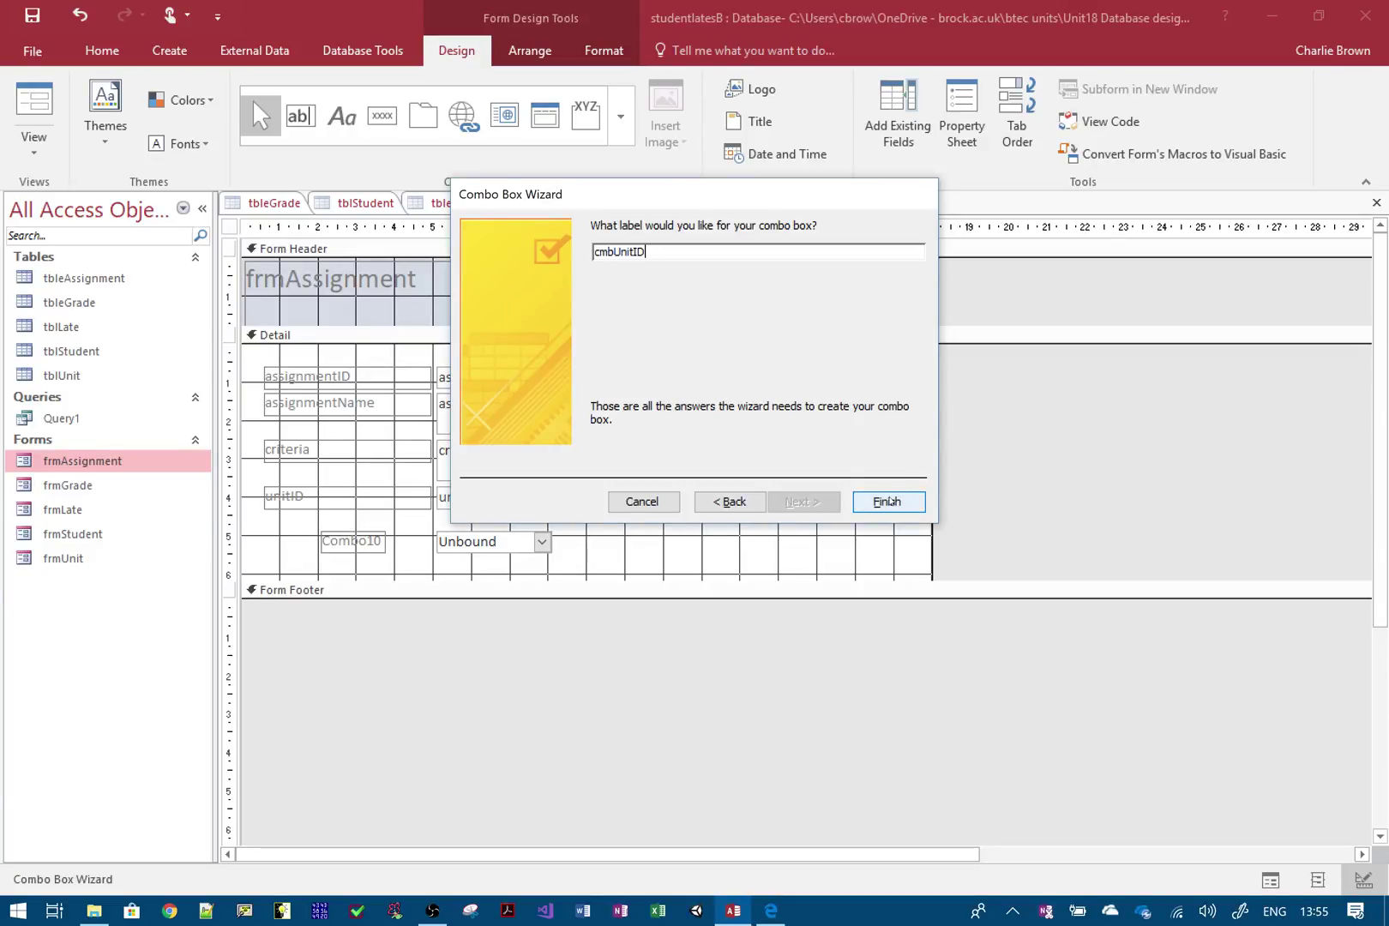
left_click(889, 502)
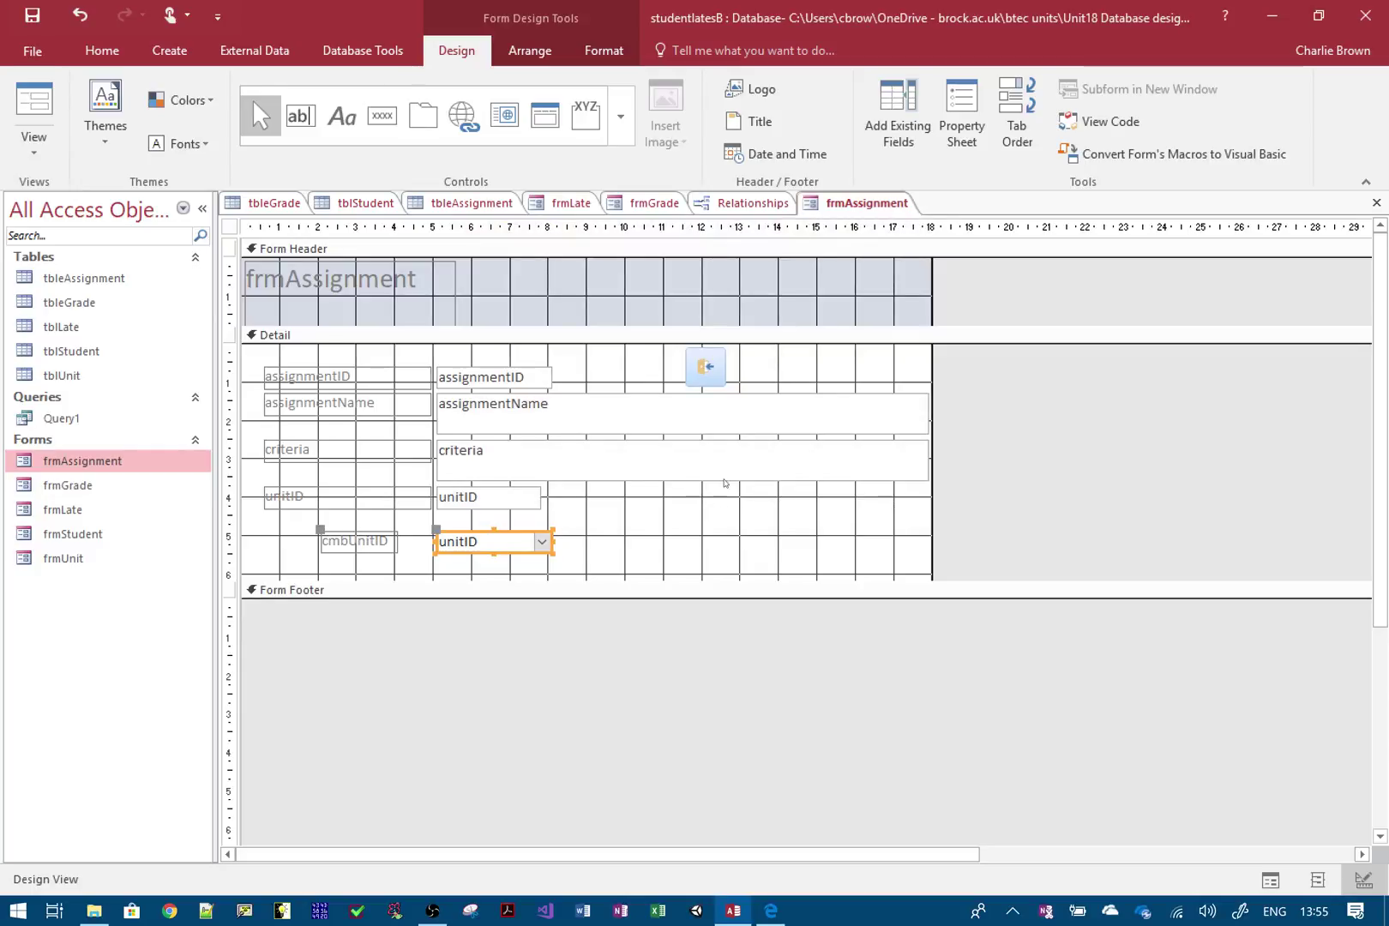
left_click(695, 515)
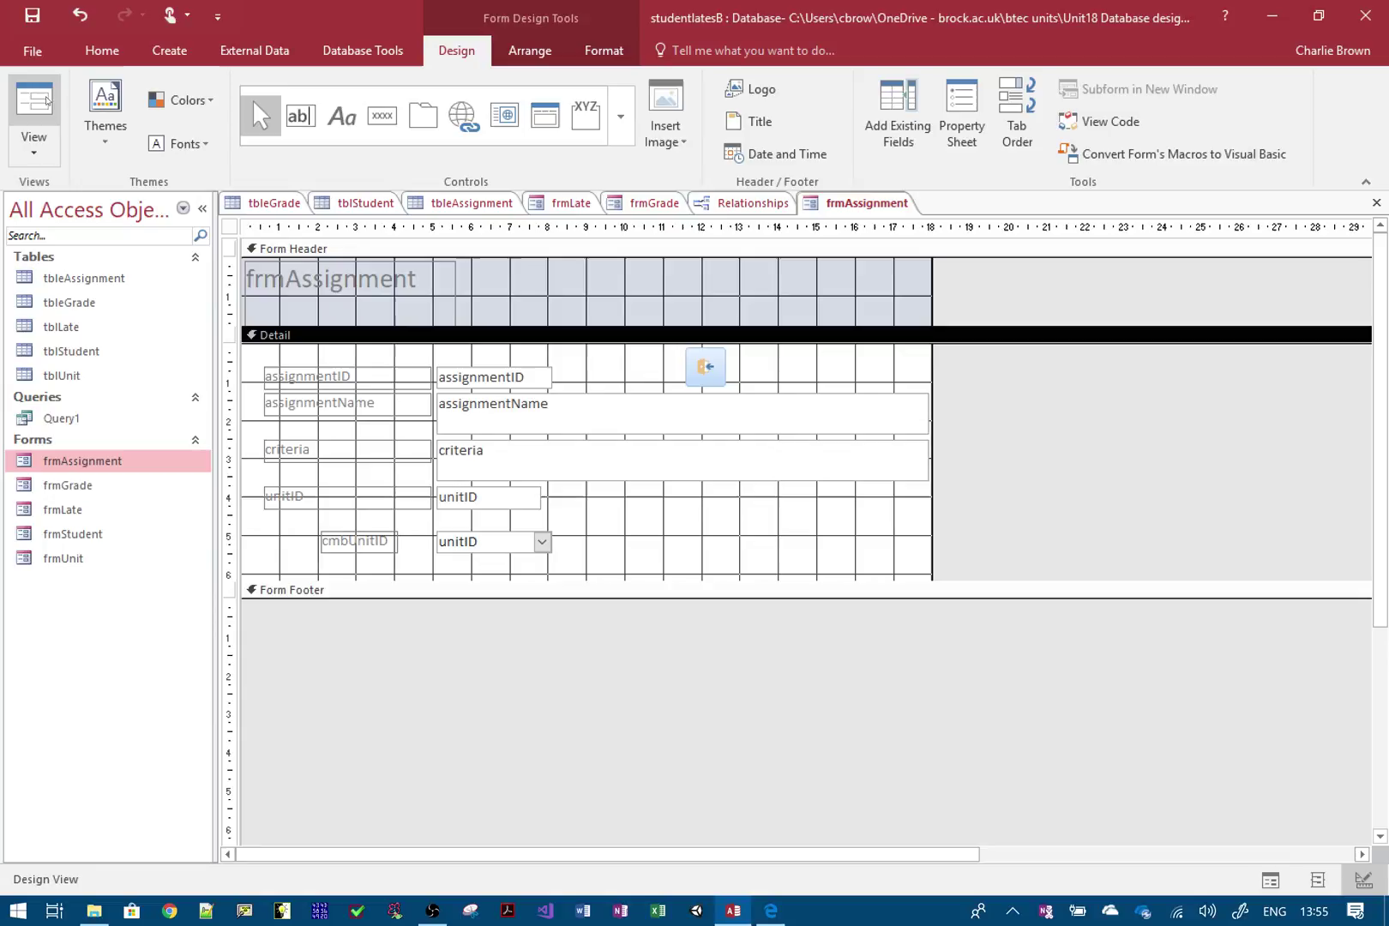
Step: Switch to Form View and page past the four existing assignments to a blank new record
left_click(47, 100)
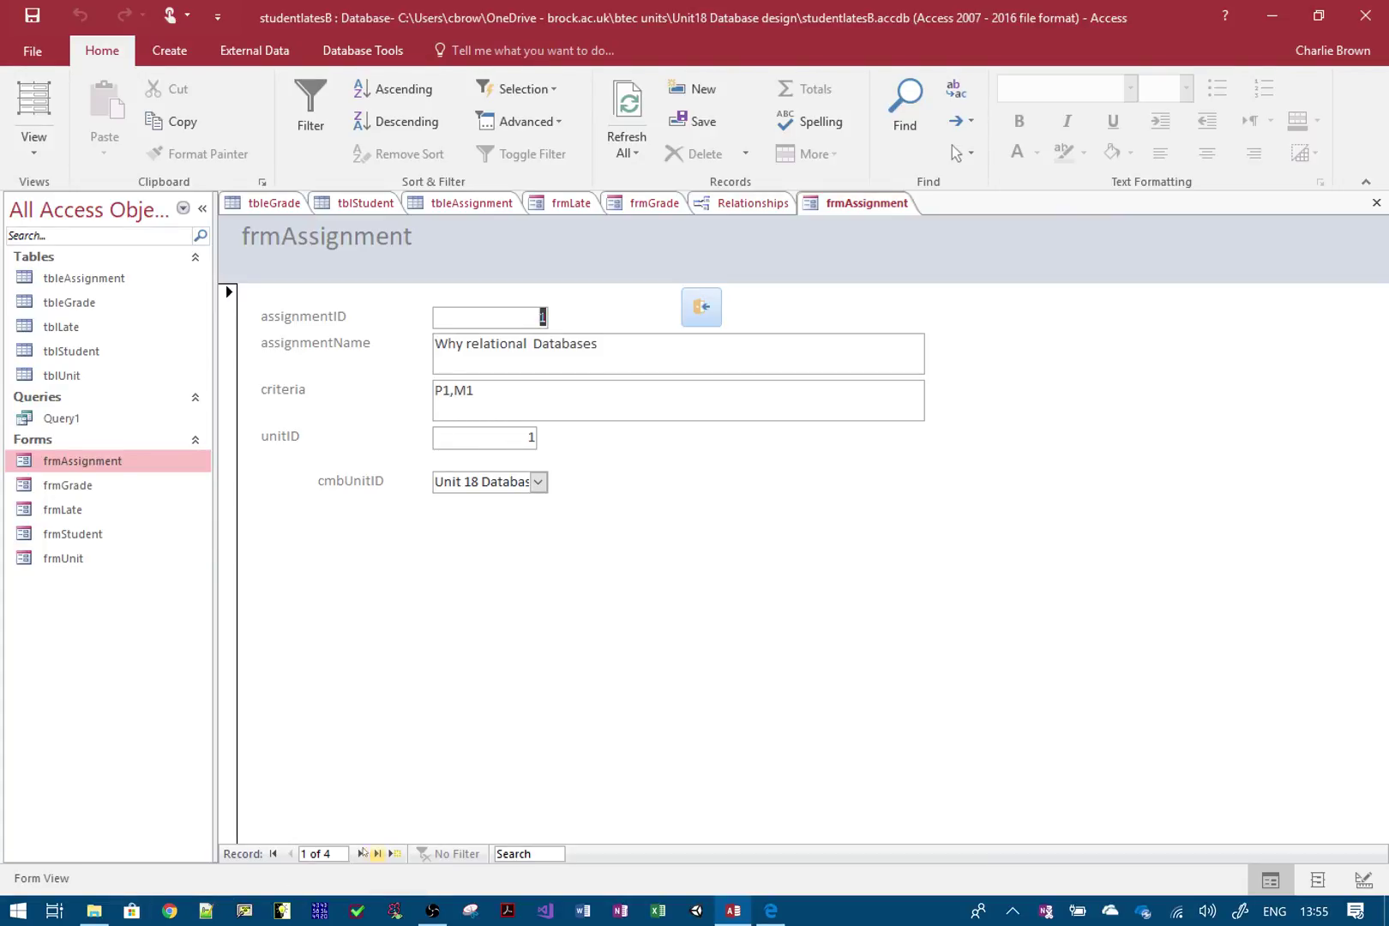
left_click(360, 853)
left_click(360, 853)
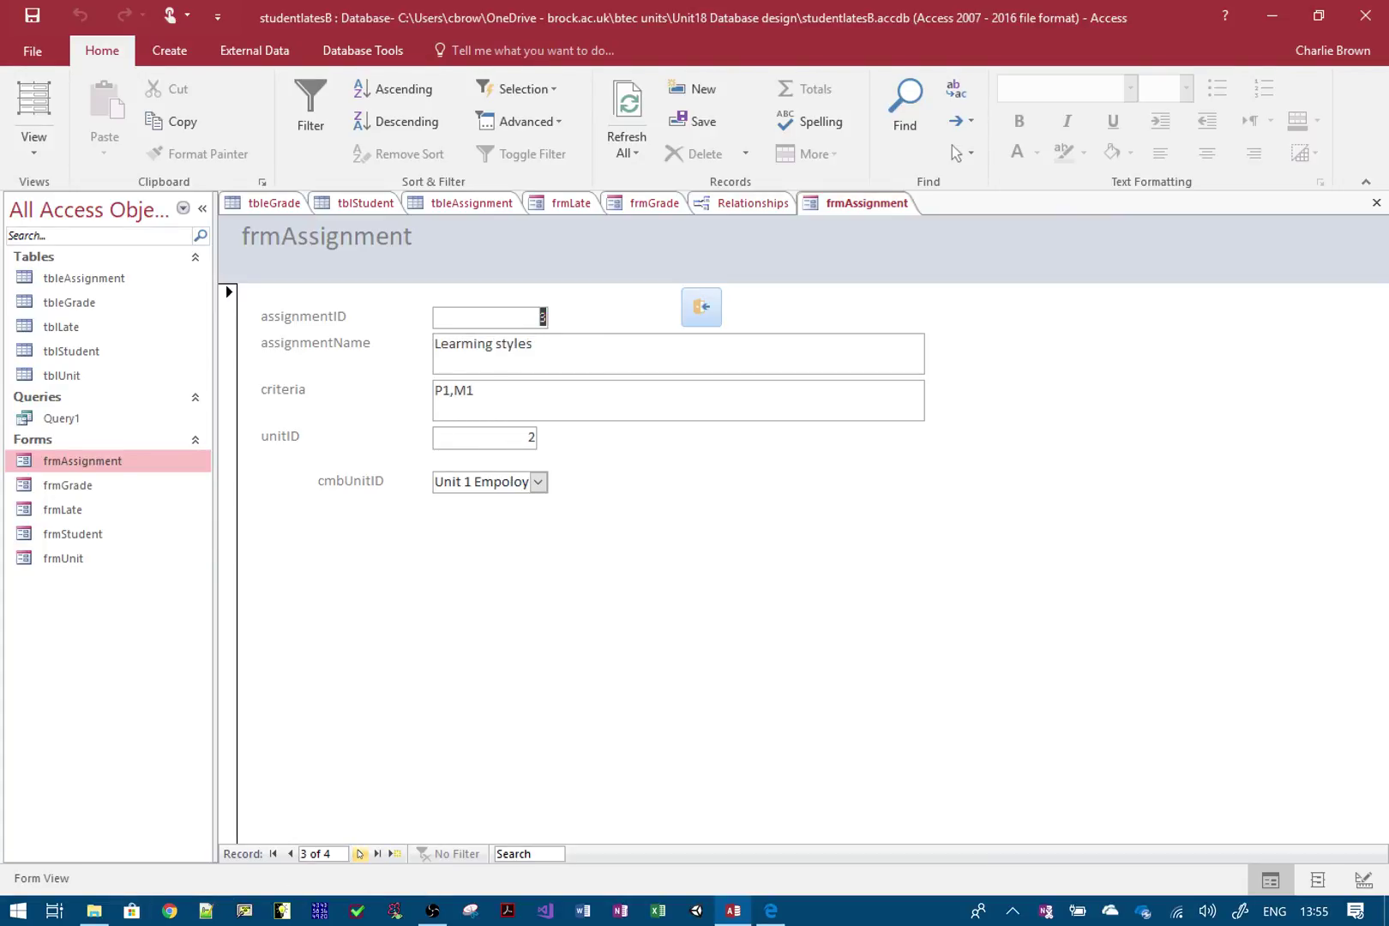
left_click(360, 853)
left_click(360, 853)
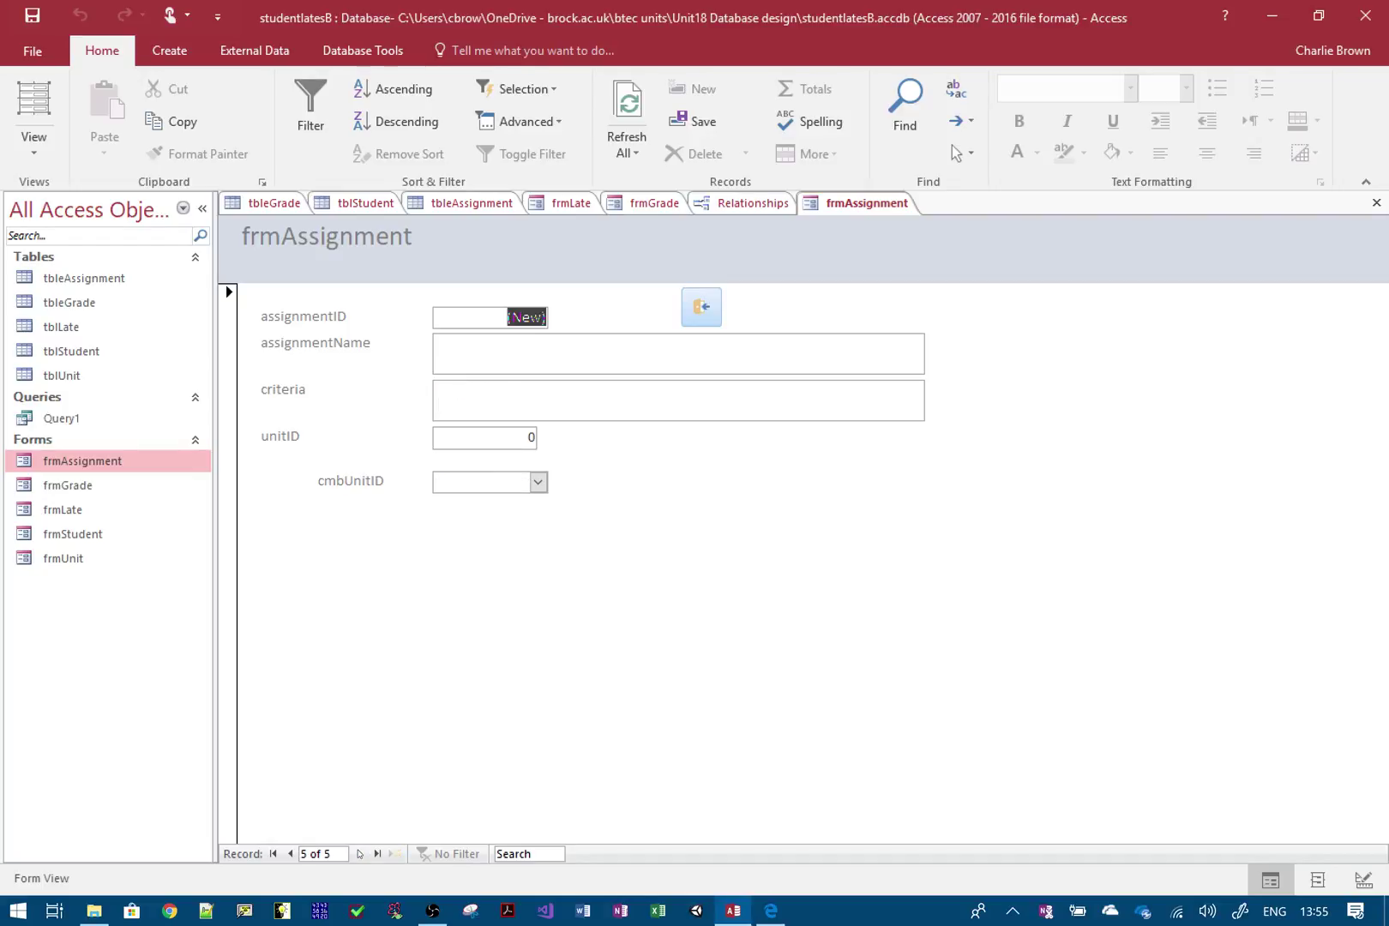
Step: Enter assignment 'implement a databse' with criteria 'd1,2' and choose Unit 18 in cmbUnitID
left_click(515, 353)
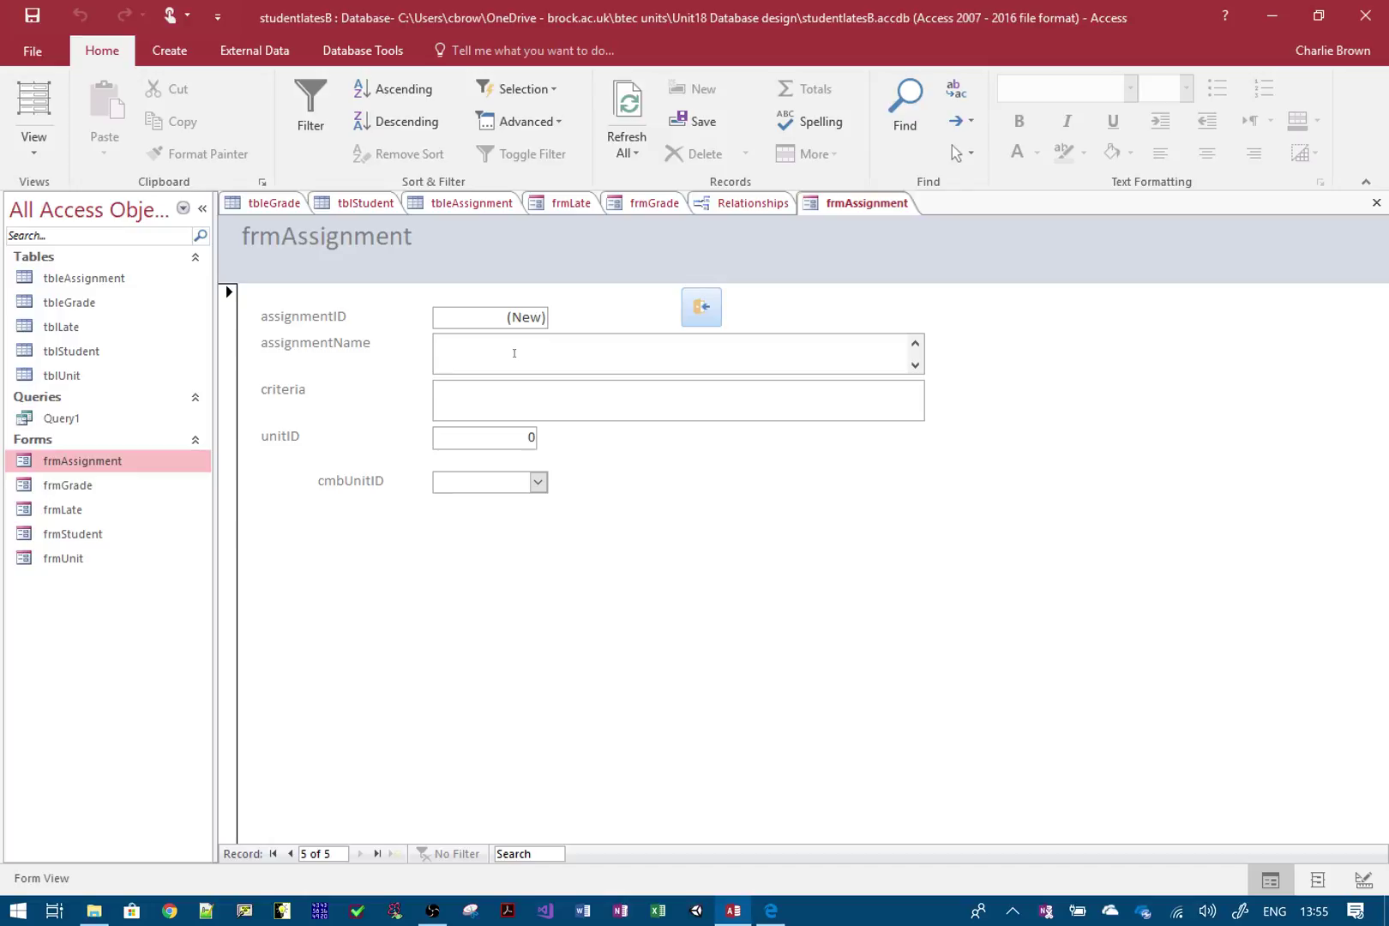
type("implement a databse")
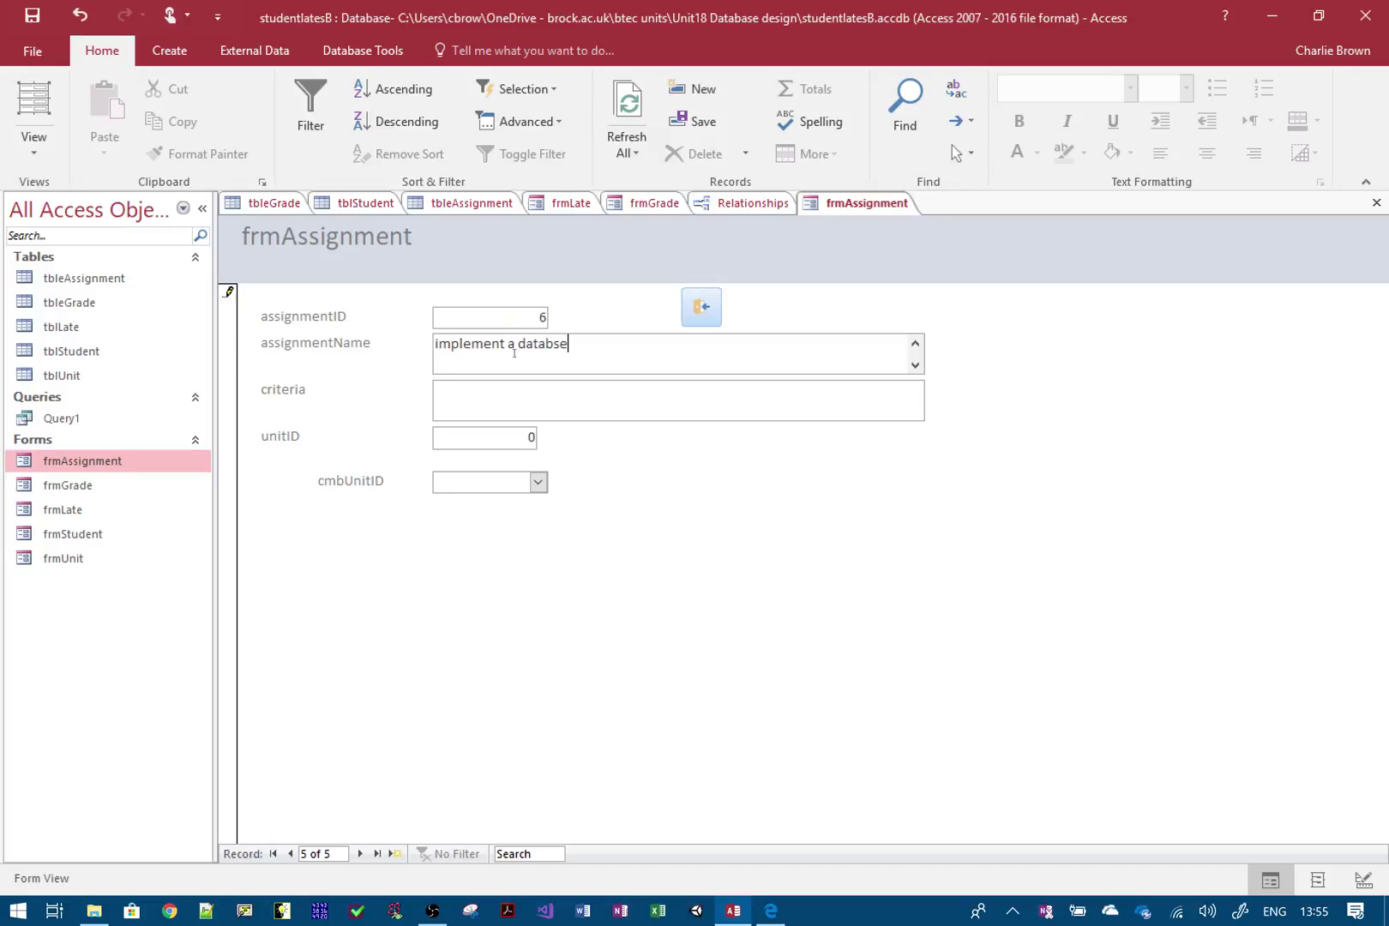
left_click(501, 385)
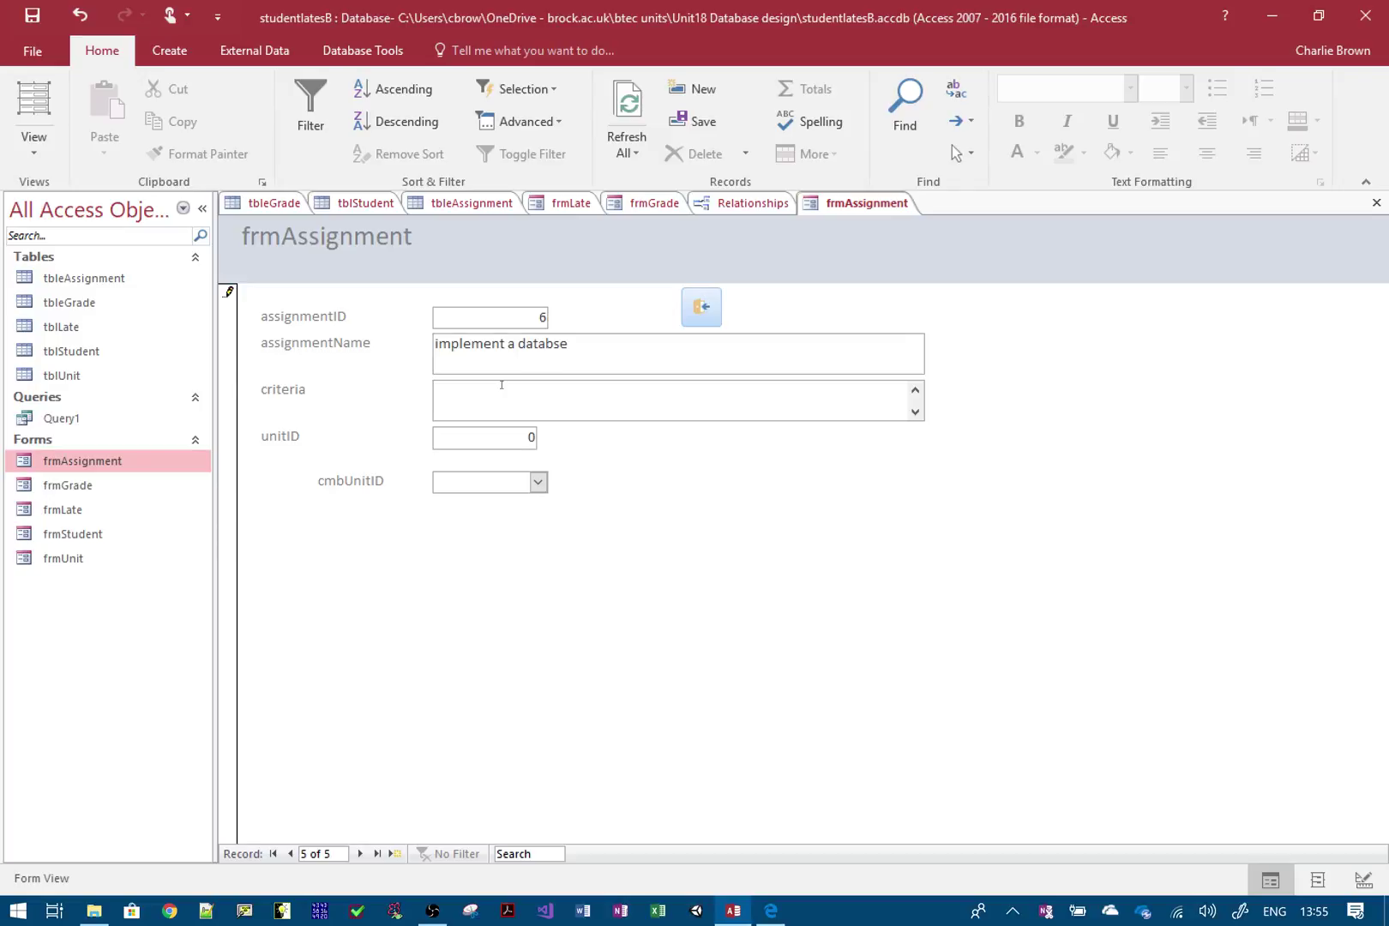
type("d1,2")
left_click(538, 482)
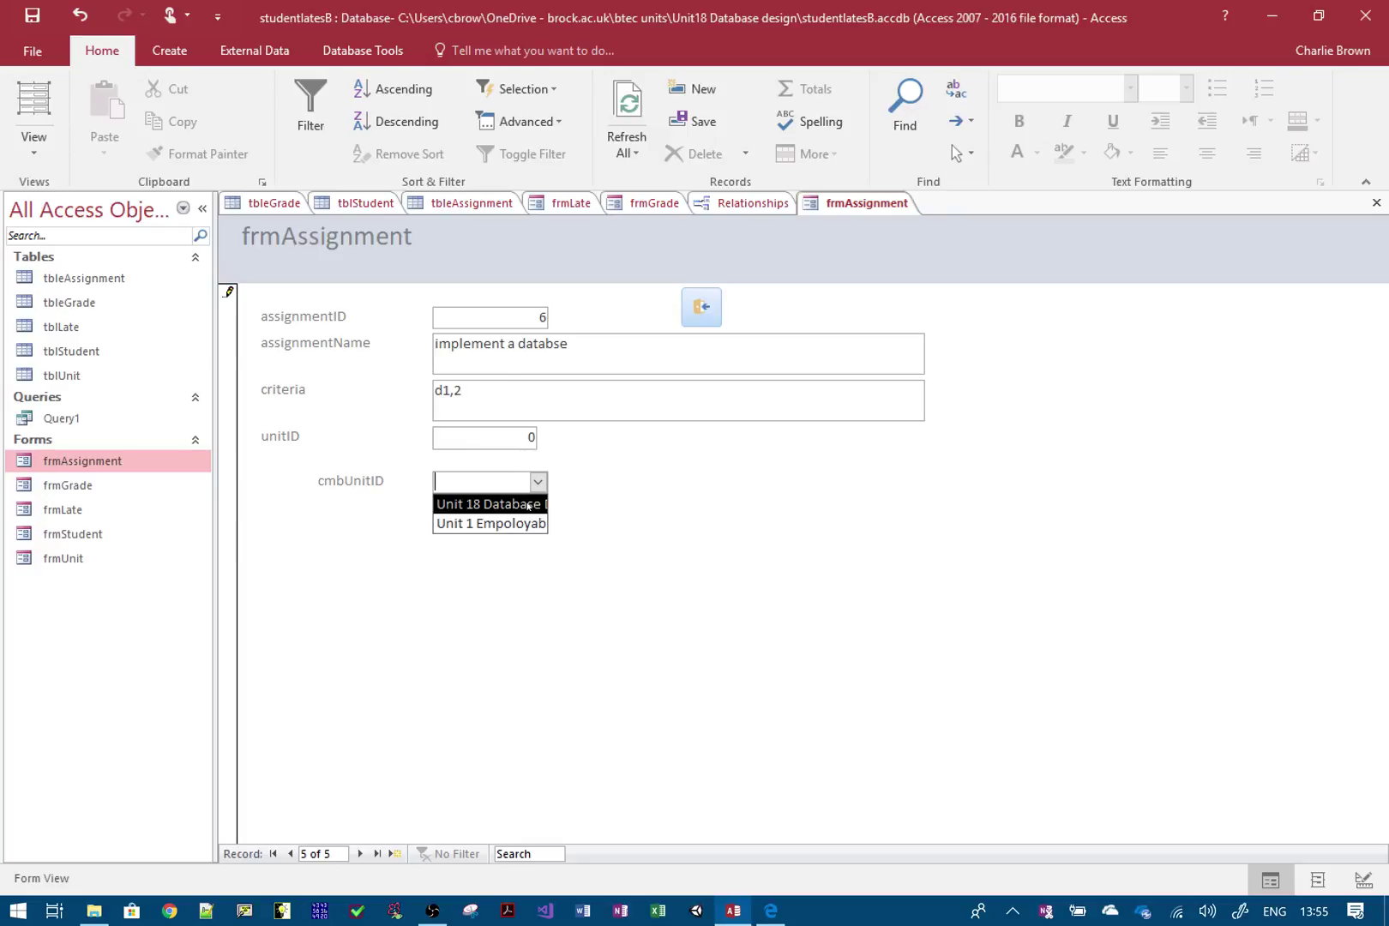
left_click(529, 505)
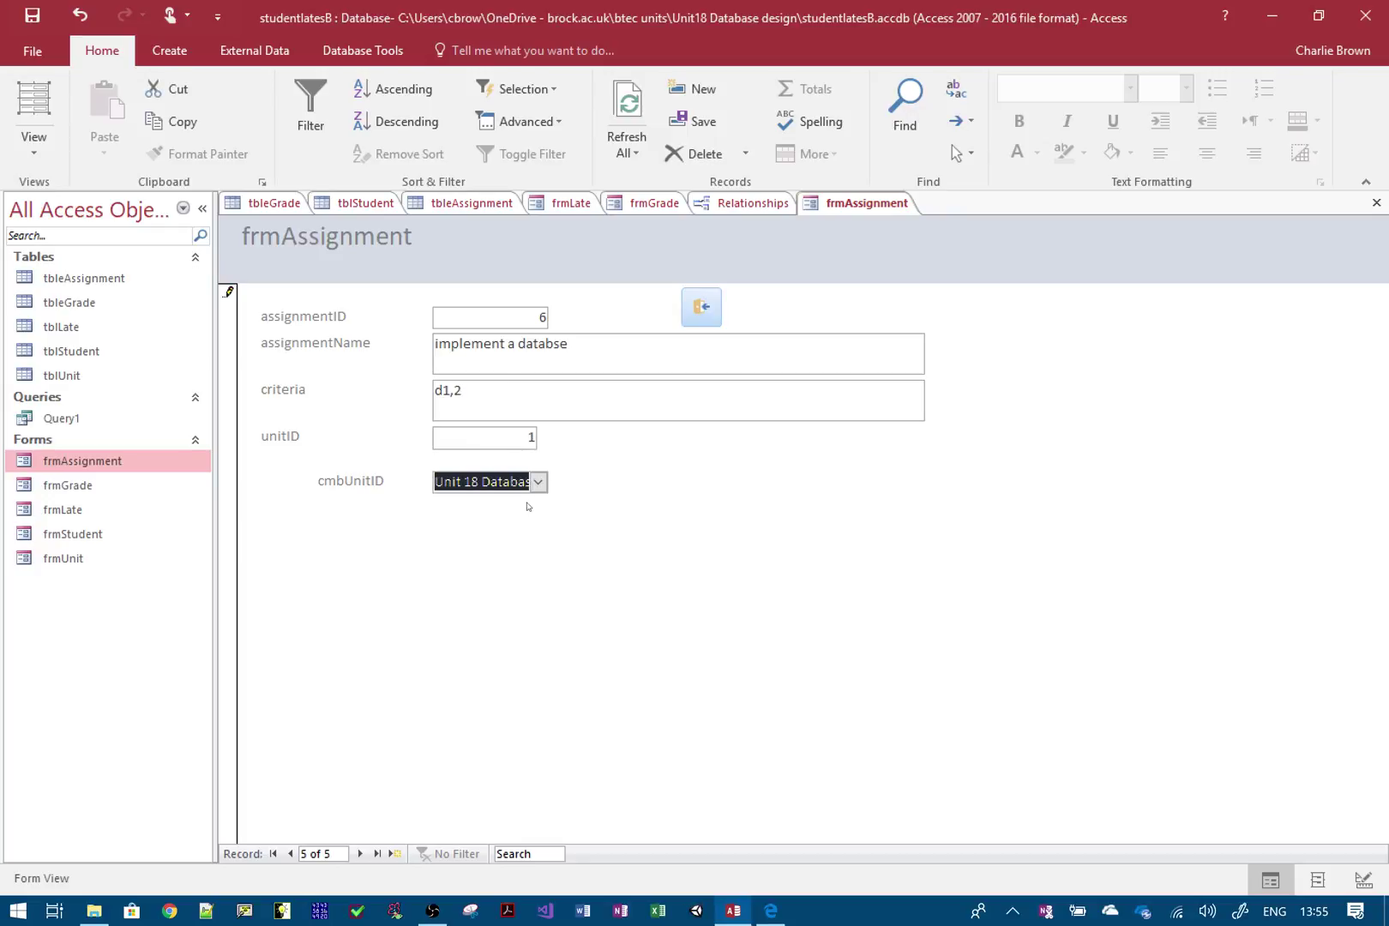
Step: Move to the next record and back to confirm assignment 6 saved with unitID 1
left_click(361, 853)
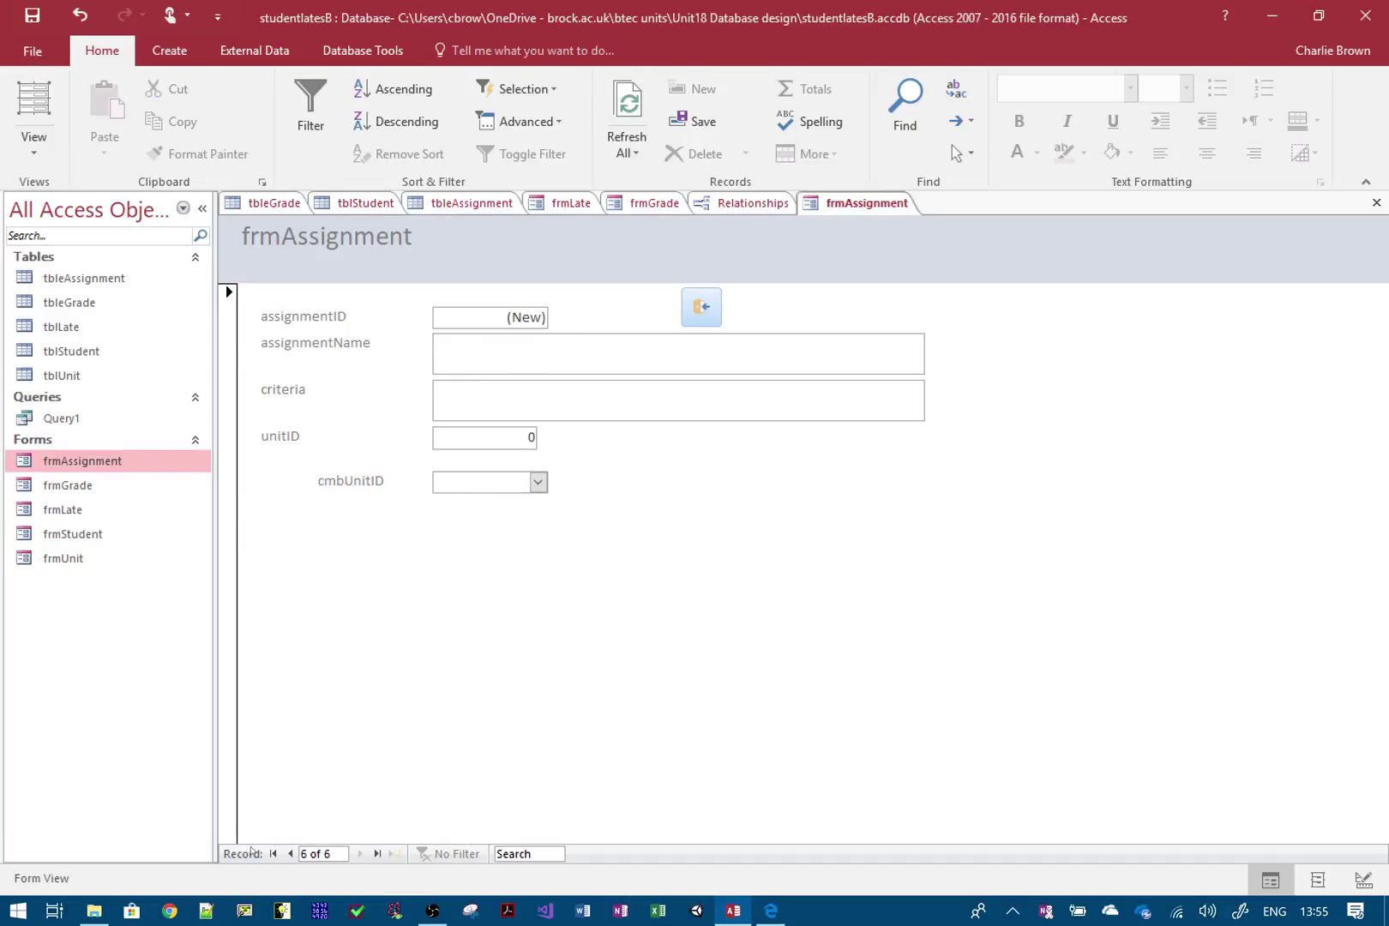
left_click(291, 854)
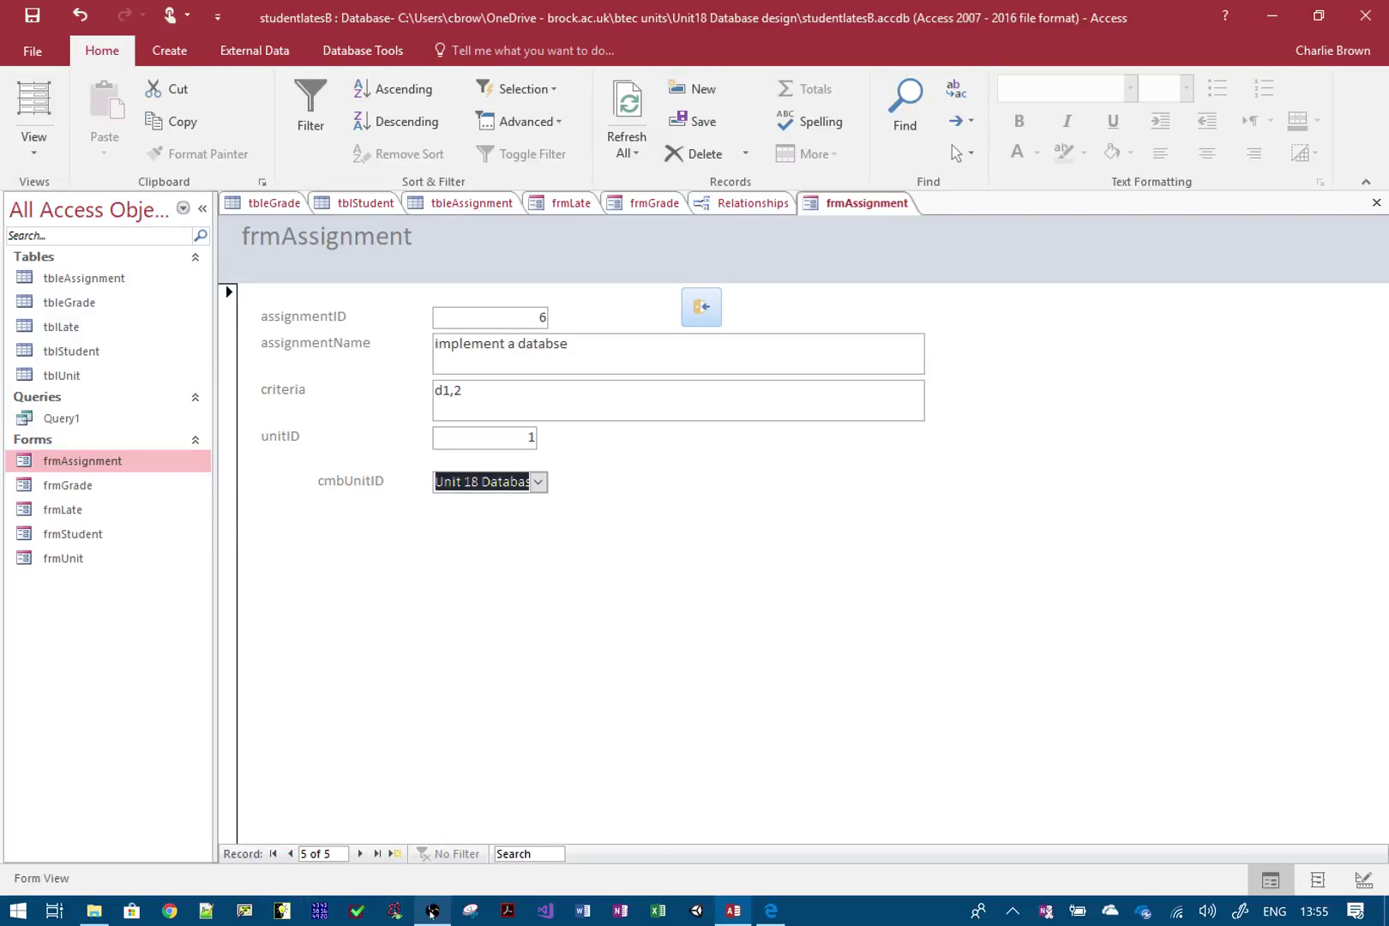
mouse_move(433, 913)
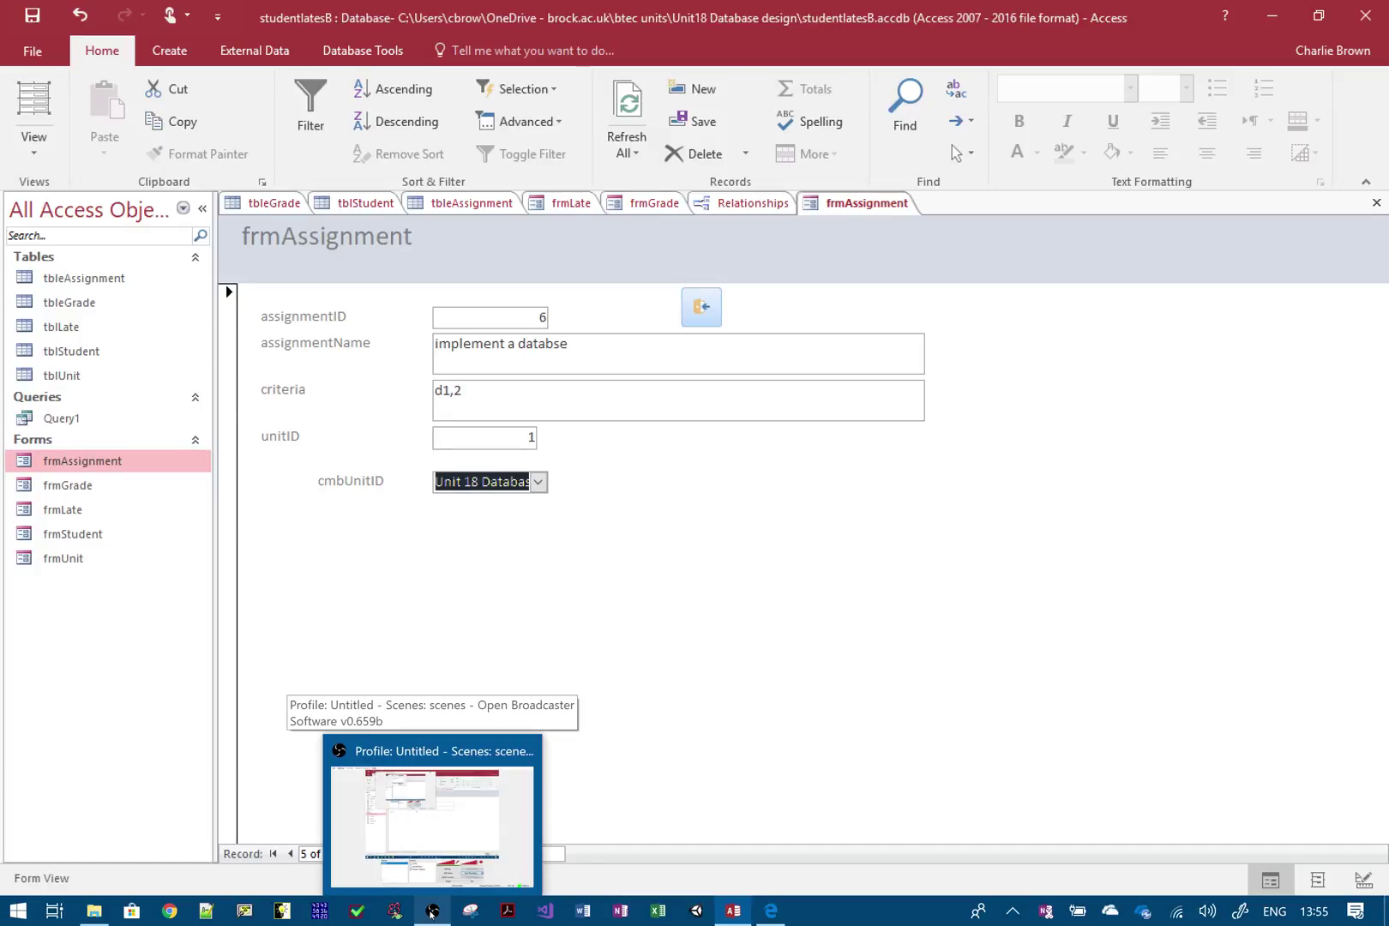
left_click(432, 910)
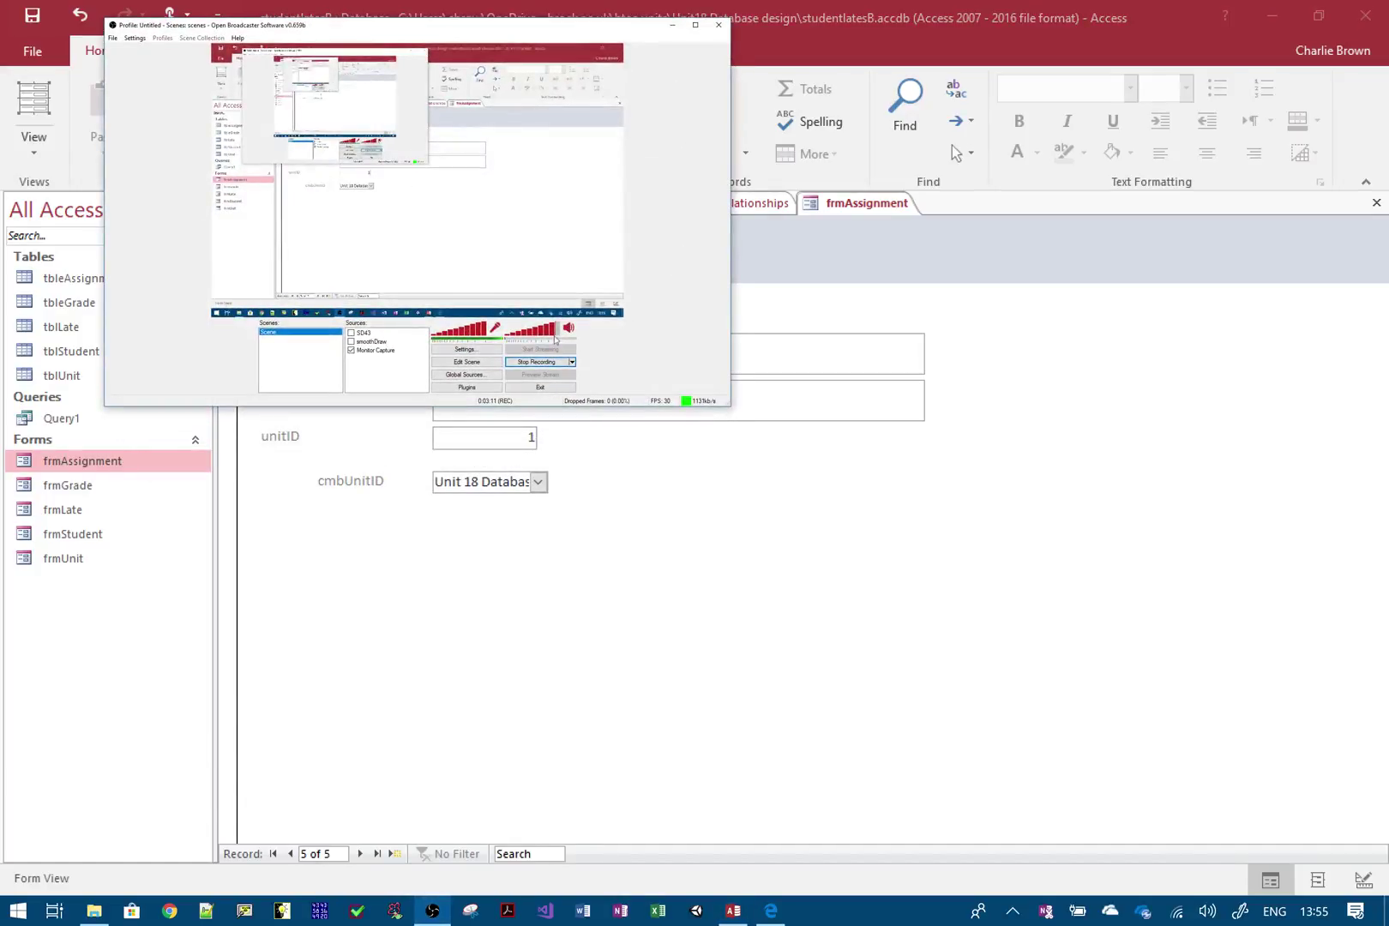